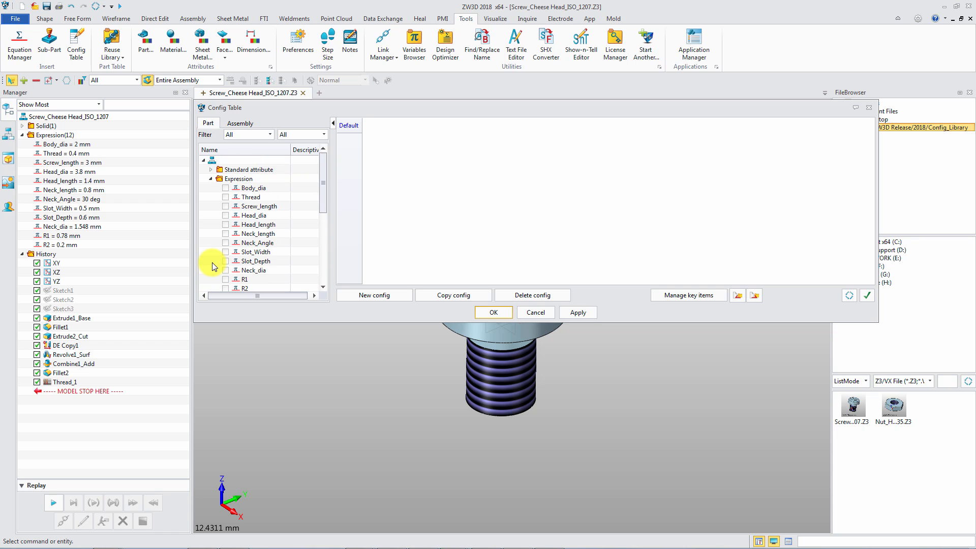
- Include Body_dia, Thread, Screw_length, Head_dia, Head_length, Neck_length, Slot_Width, Slot_Depth and Neck_dia as configuration table parameters
click(225, 187)
click(227, 197)
click(227, 206)
click(225, 215)
click(225, 223)
click(225, 233)
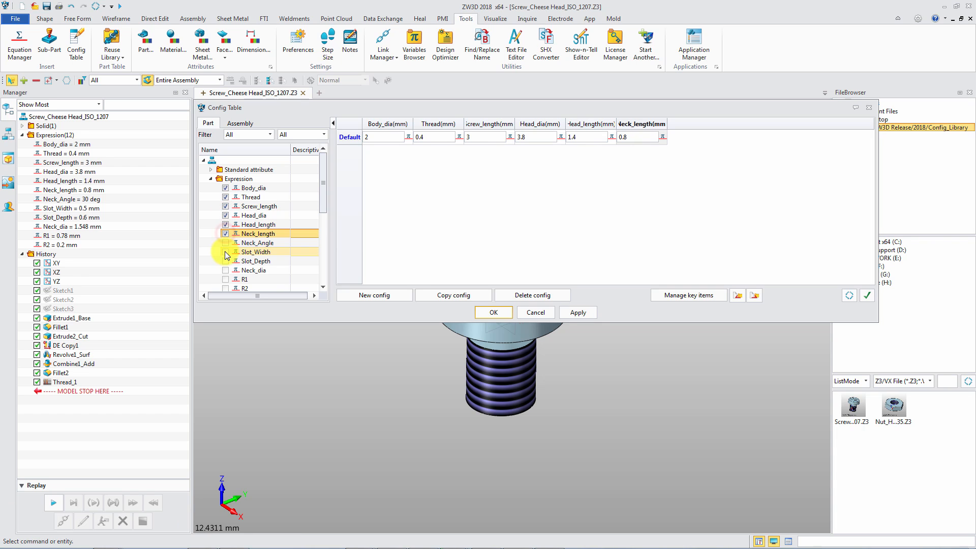
click(224, 252)
click(225, 261)
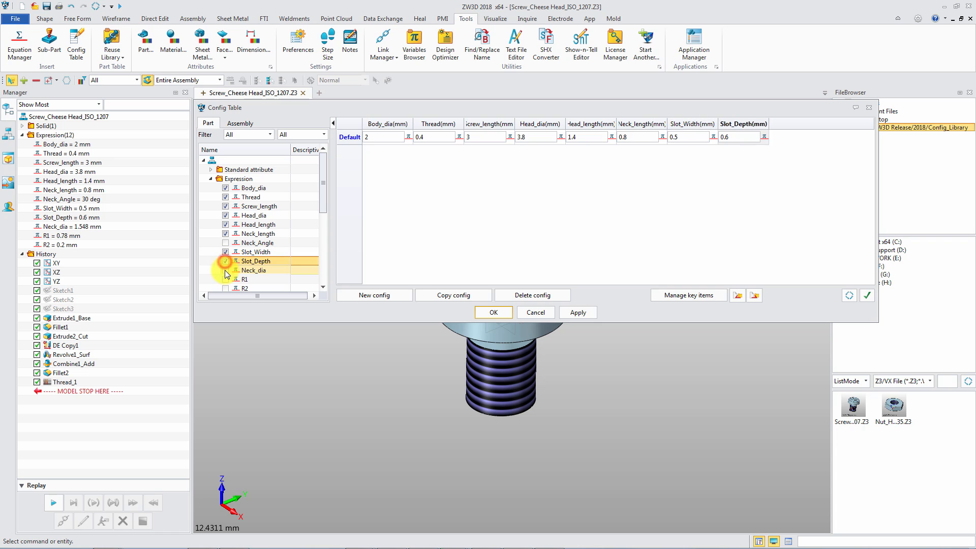
click(226, 270)
- Add the DE Copy1 history feature to the configuration table as a suppression parameter
scroll(227, 274, down, 2)
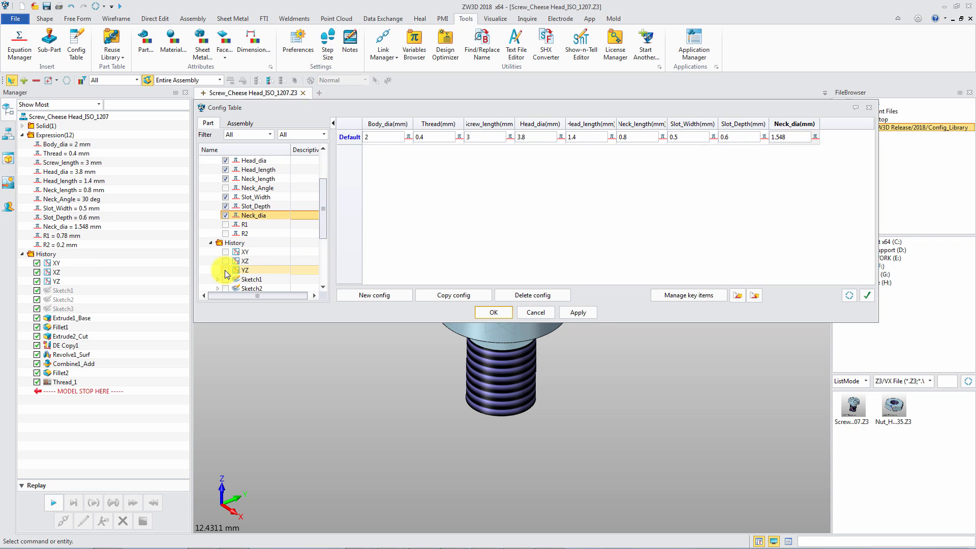
scroll(227, 275, down, 3)
click(226, 252)
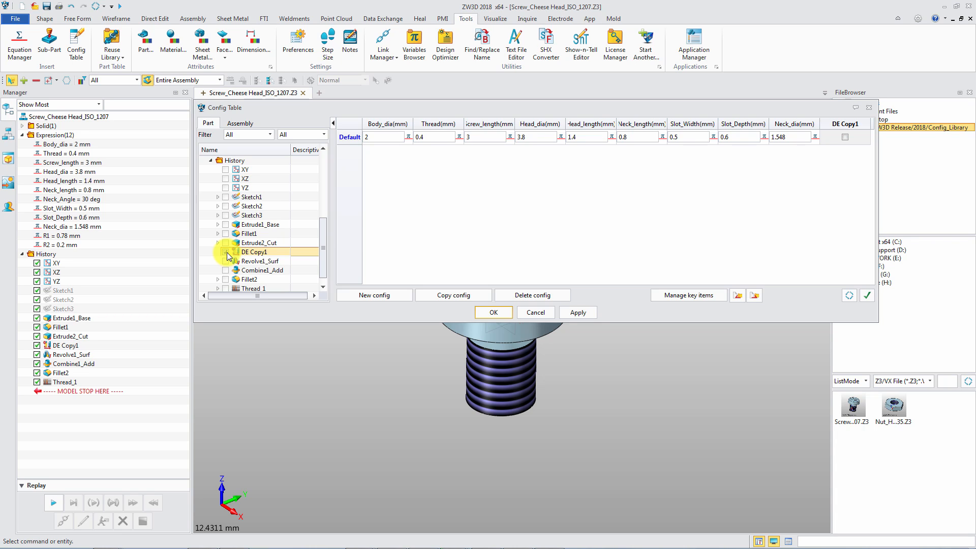
- Create a configuration named M2-L3 and suppress DE Copy1 in it
click(391, 295)
click(281, 128)
text(M2-L3)
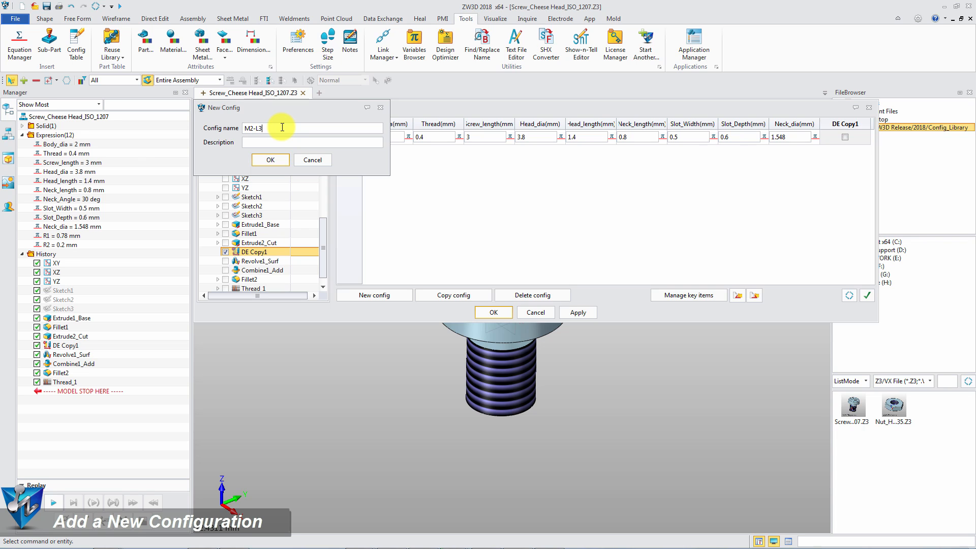
click(265, 160)
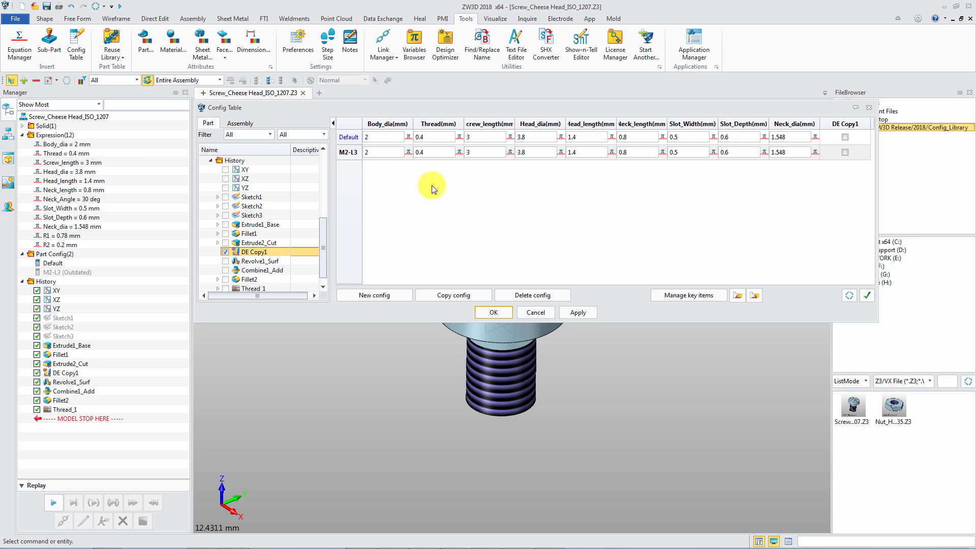
click(844, 153)
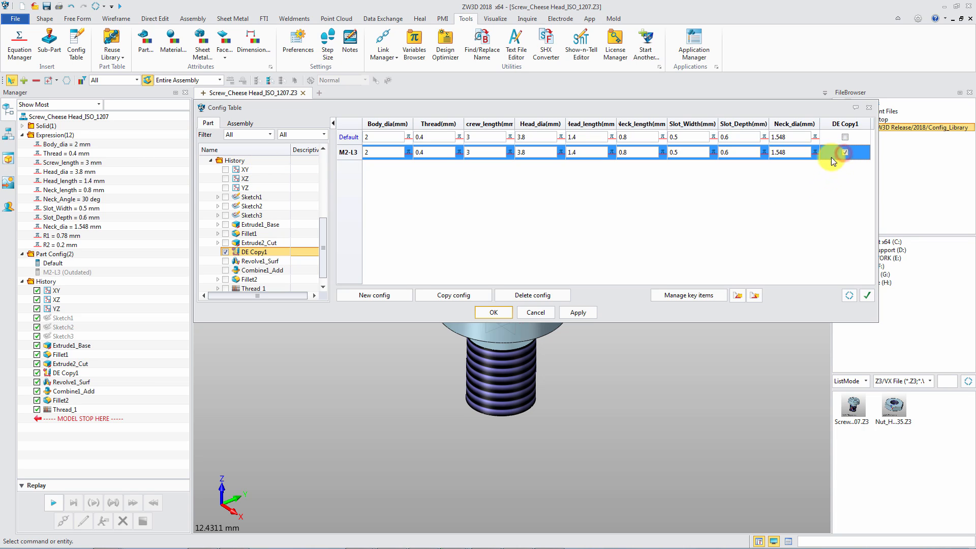
click(695, 194)
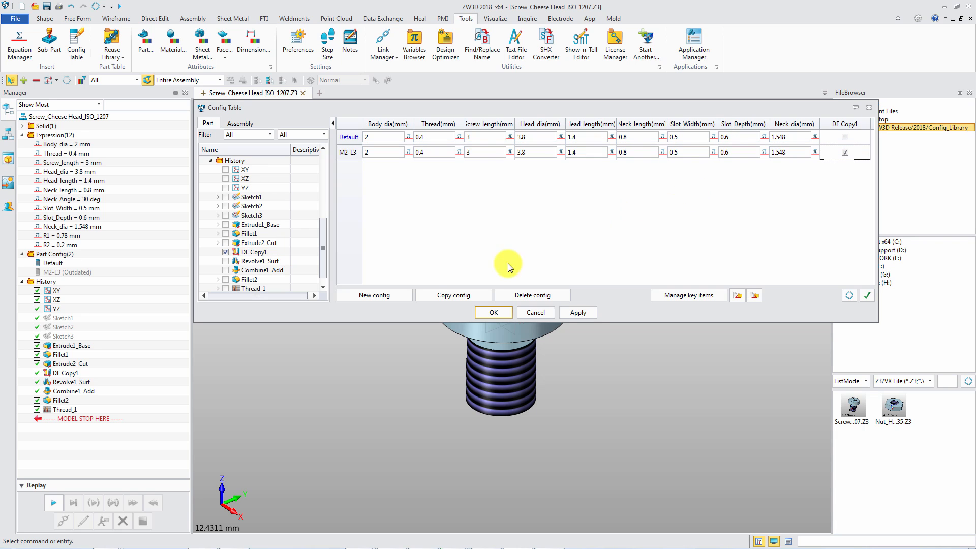
- Create another part configuration named M2.5-L3
click(386, 300)
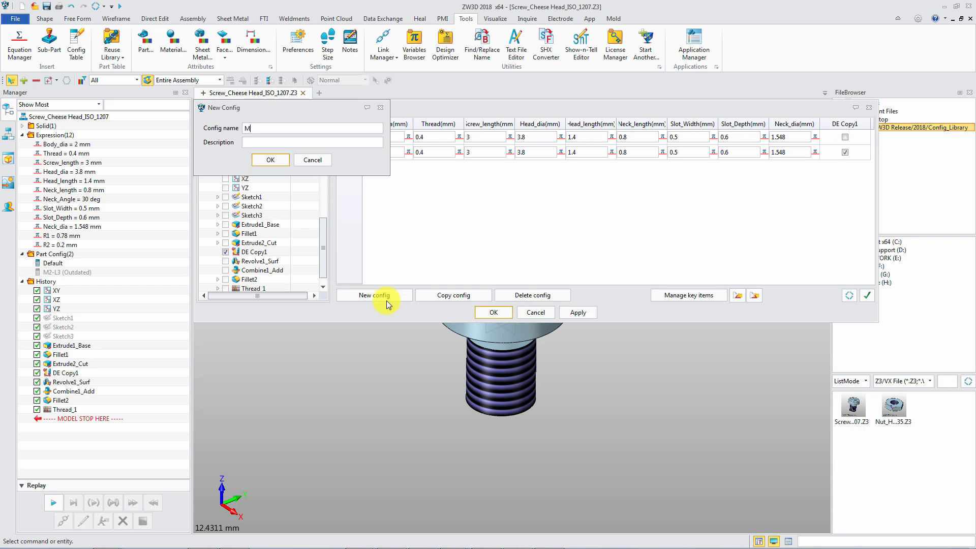
text(M2.5-L3)
key(Return)
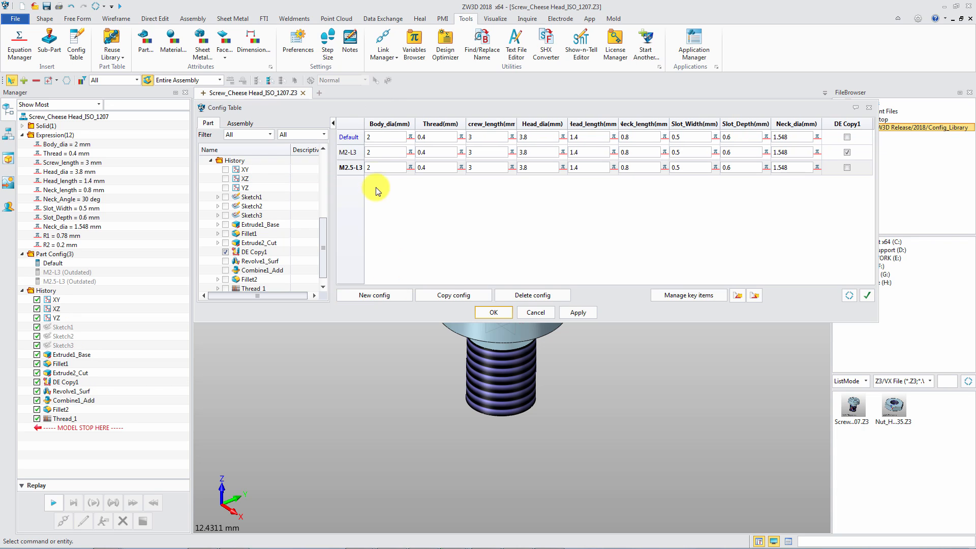
- For M2.5-L3, set Body_dia to 2.5, Thread to 0.45, Head_dia to 4.5, Head_length to 1.8 and Neck_length to 0.9 mm
click(381, 169)
text(.5)
click(438, 167)
text(5)
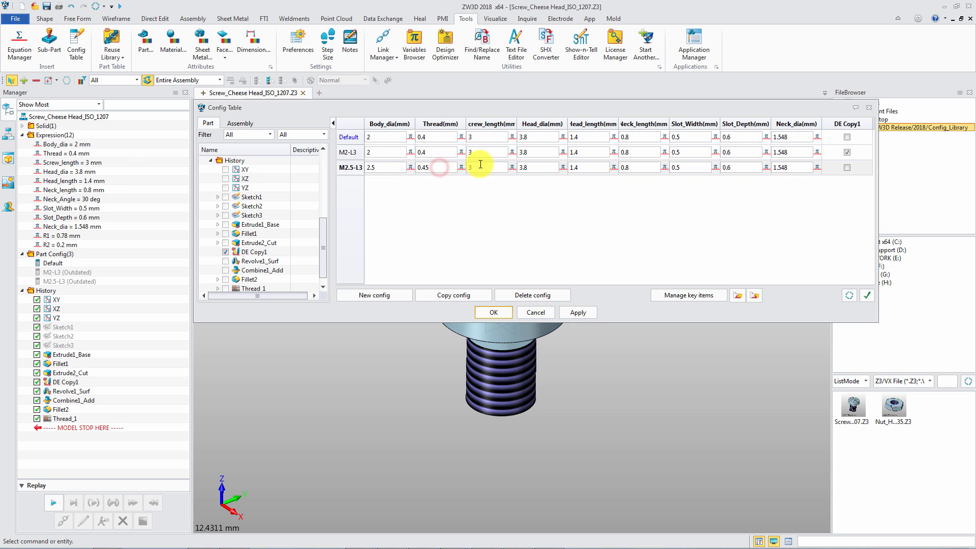
double_click(534, 168)
text(4.5)
double_click(587, 167)
text(1.8)
double_click(646, 168)
text(0.9)
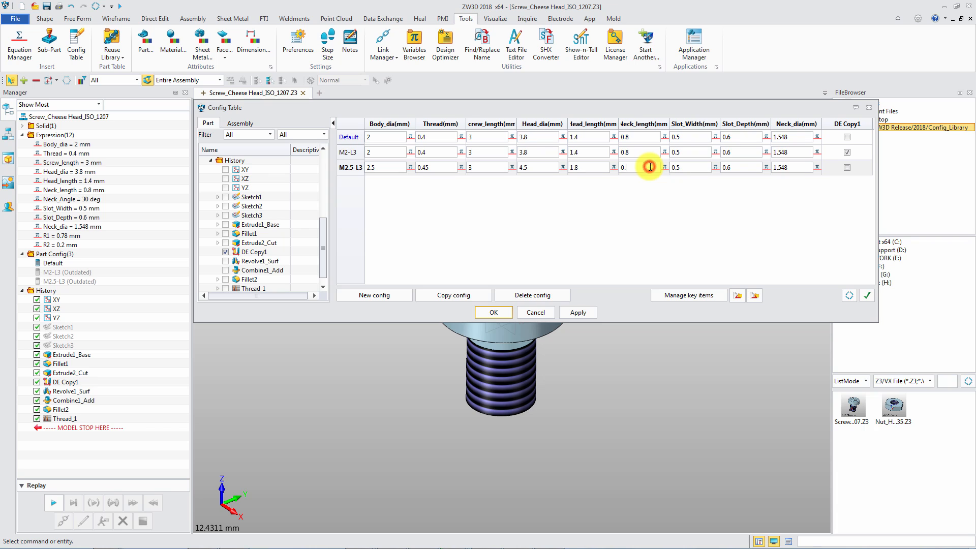
- For M2.5-L3, set Slot_Width 0.6, Slot_Depth 0.7 and Neck_dia 1.993 mm, suppress DE Copy1, and apply the table
double_click(690, 166)
text(0.6)
double_click(742, 168)
text(0.7)
double_click(790, 168)
text(1.993)
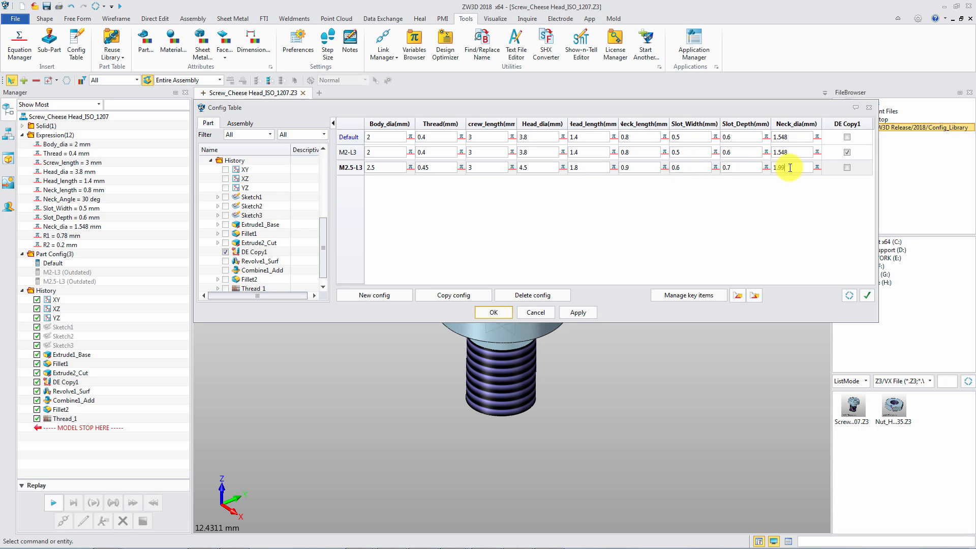
click(846, 168)
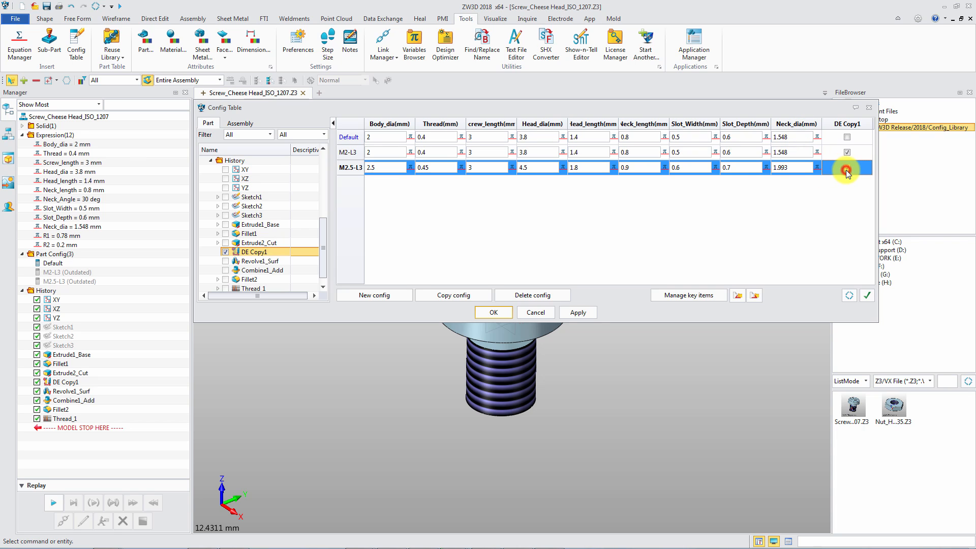
click(585, 312)
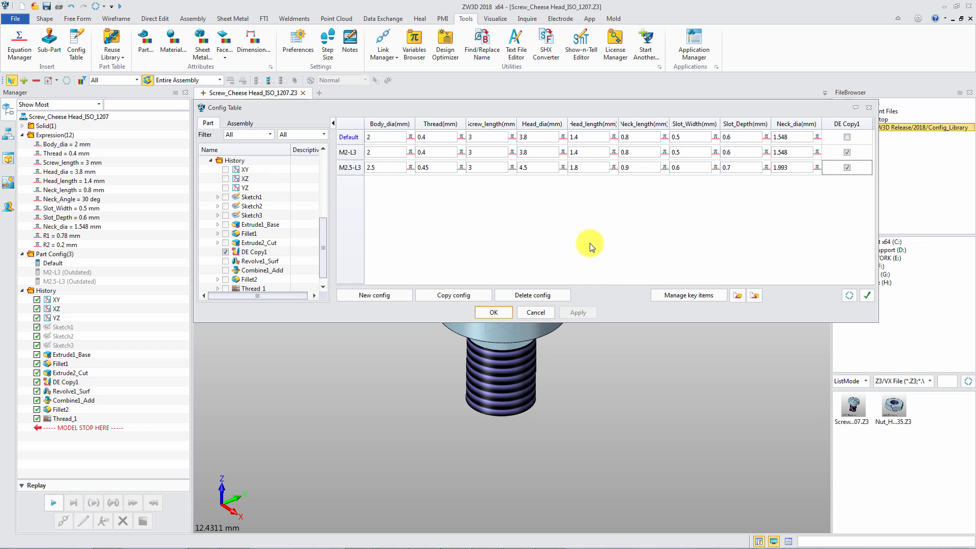
- Export the configuration table to Excel and open Screw_Cheese Head_ISO_1207_Part Config.xls from the Config_Library folder
click(750, 299)
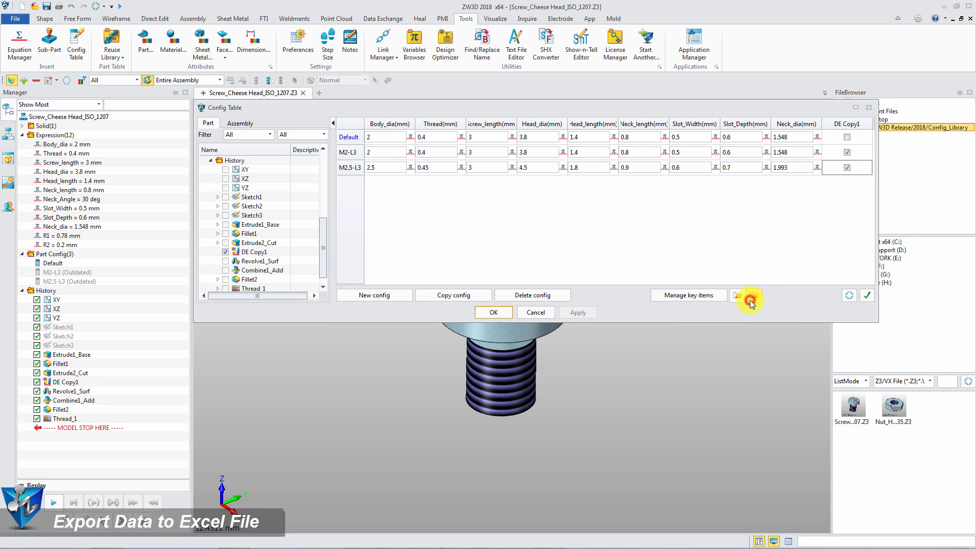
click(571, 360)
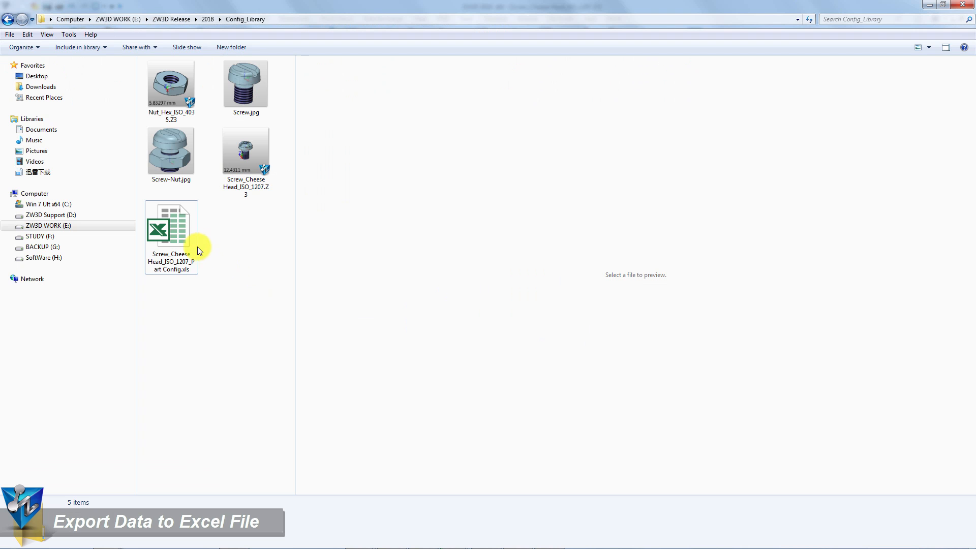
double_click(179, 230)
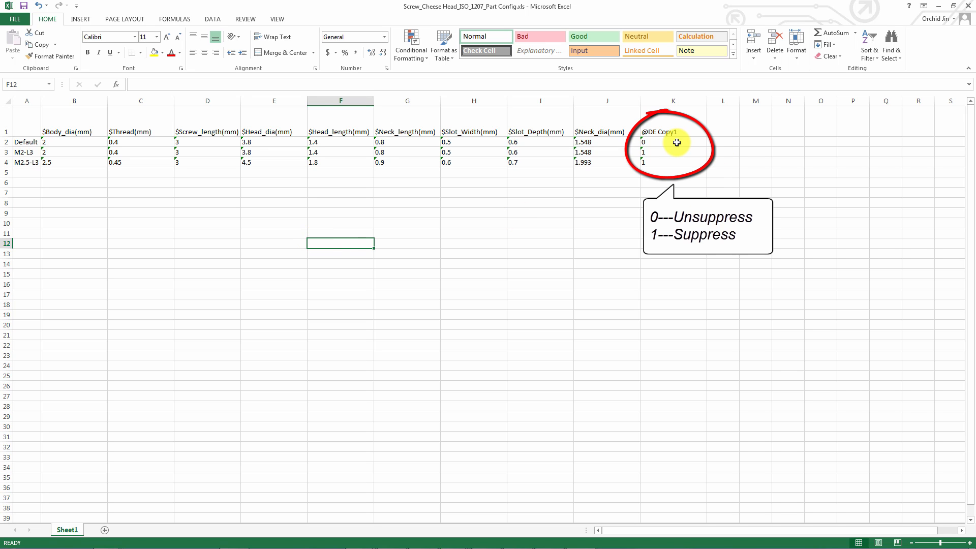
- Enter a new configuration named M3-L4 in the row below M2.5-L3
double_click(21, 171)
text(M3)
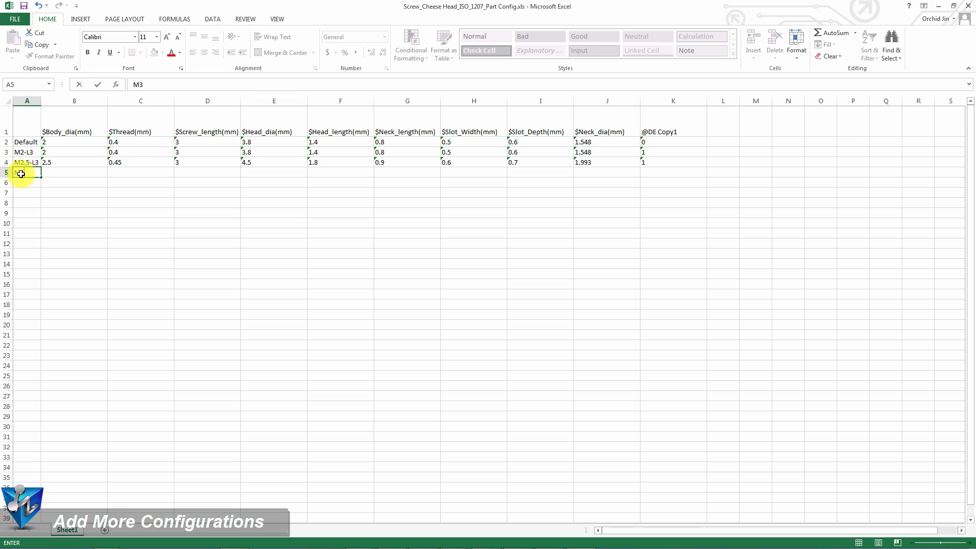
text(-L4)
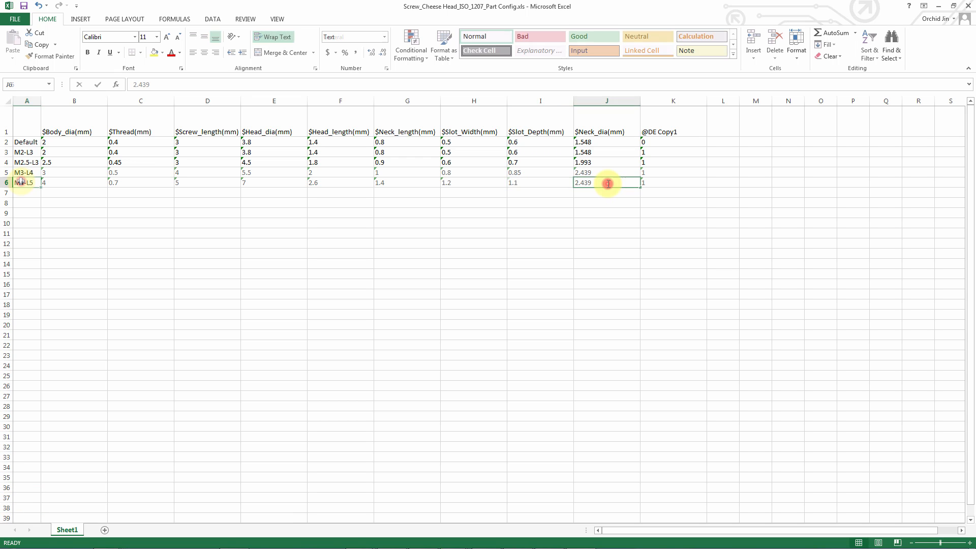
- Set the neck diameter of the M4-L5 row to 3.22 mm, and save and close the workbook
double_click(608, 183)
text(3.22)
click(678, 184)
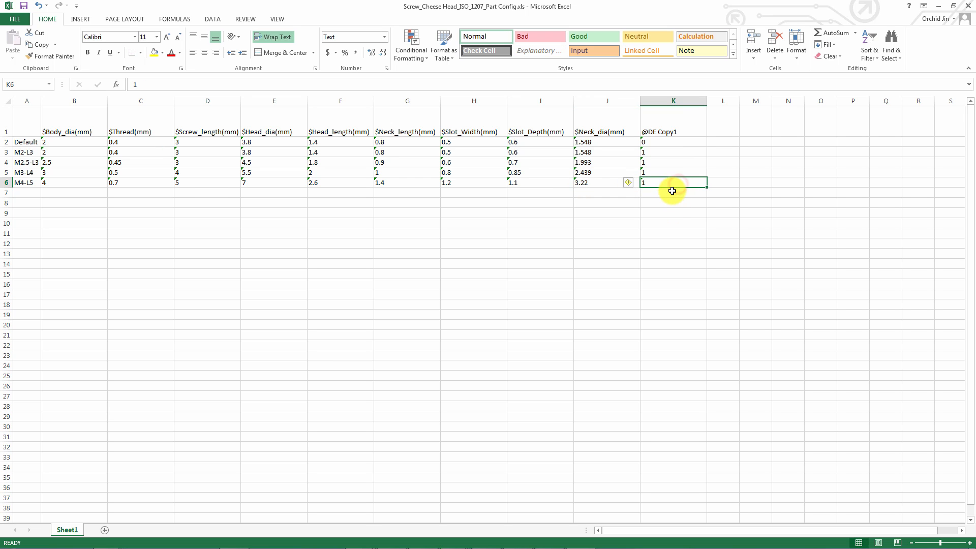
click(671, 192)
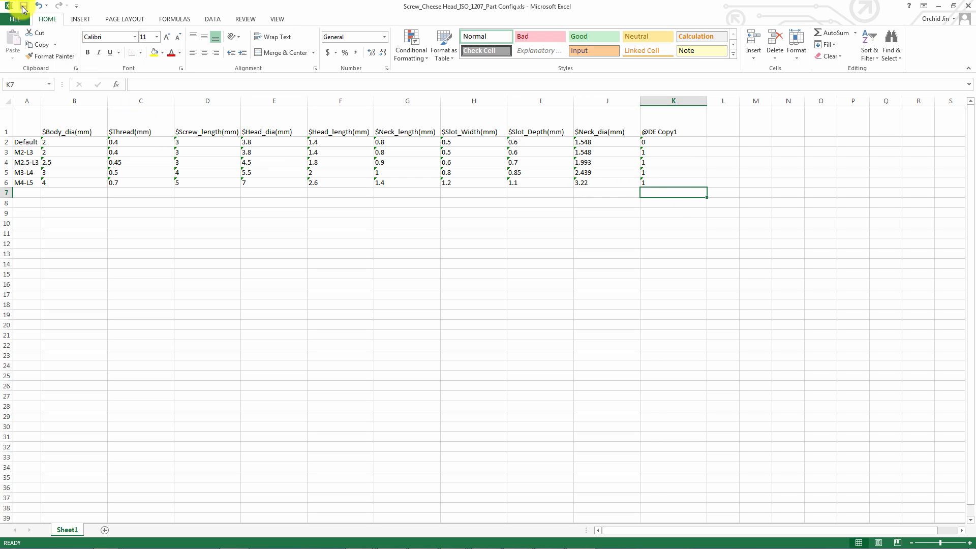
click(24, 9)
click(967, 6)
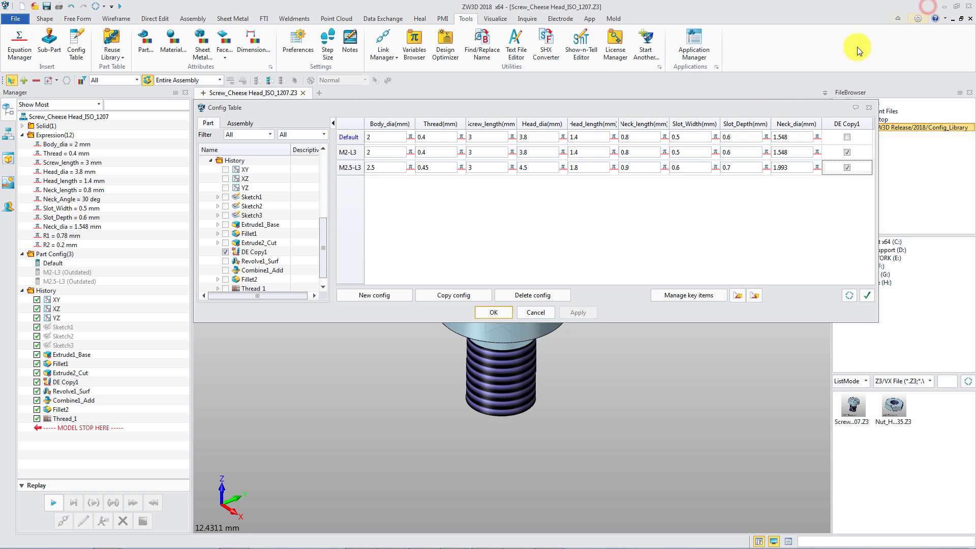
- Import the edited Screw_Cheese Head_ISO_1207_Part Config Excel file into the ZW3D configuration table
click(737, 302)
click(409, 211)
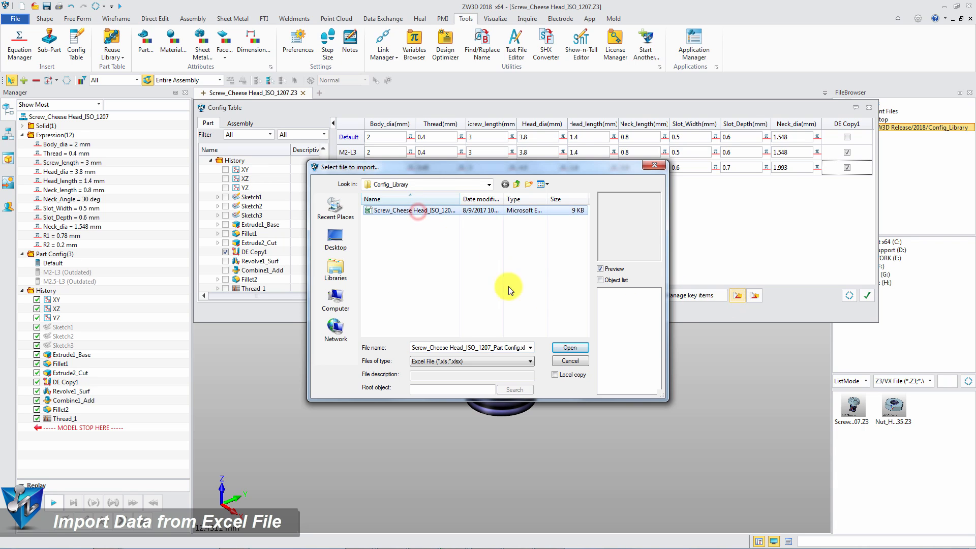
click(570, 347)
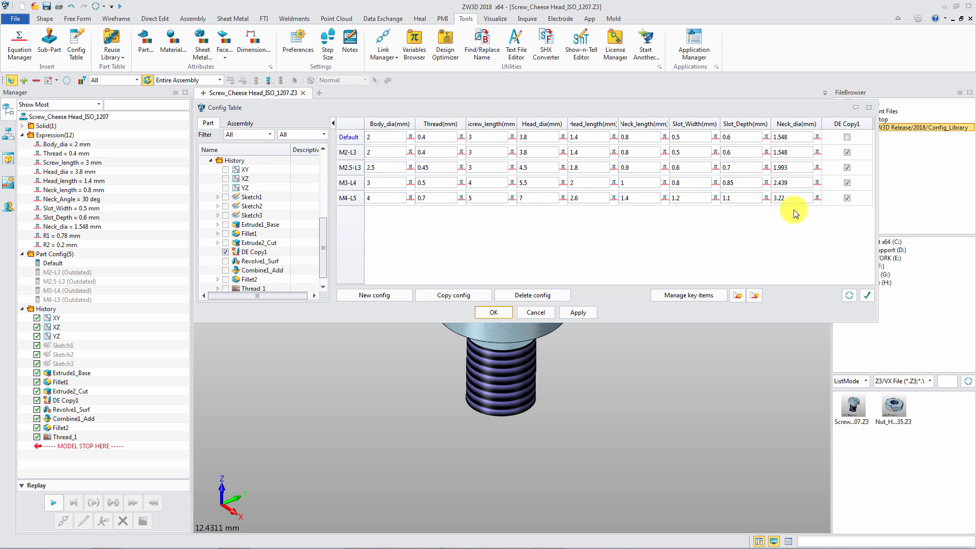
- Verify the part configurations, including M2.5-L3, M3-L4 and M4-L5, and accept the configuration table
click(868, 296)
click(712, 303)
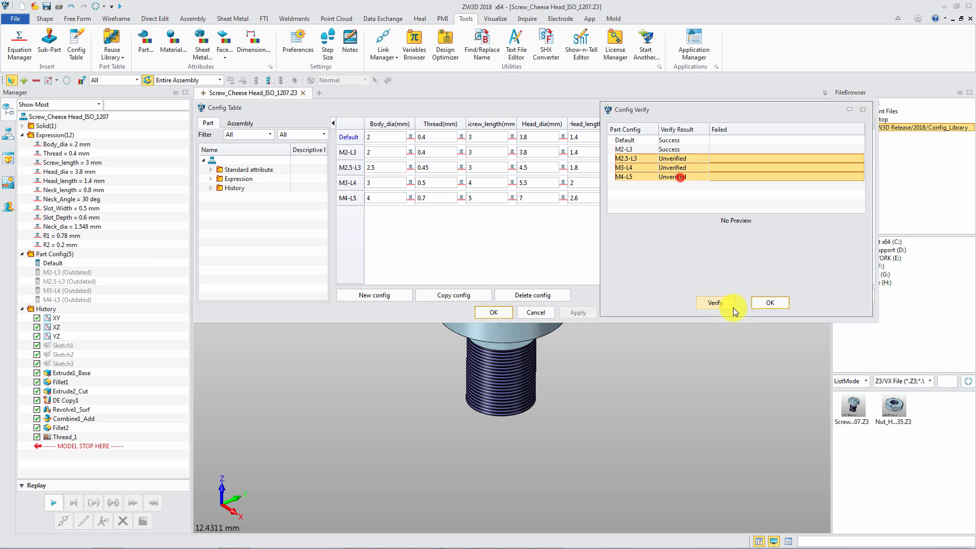
click(716, 302)
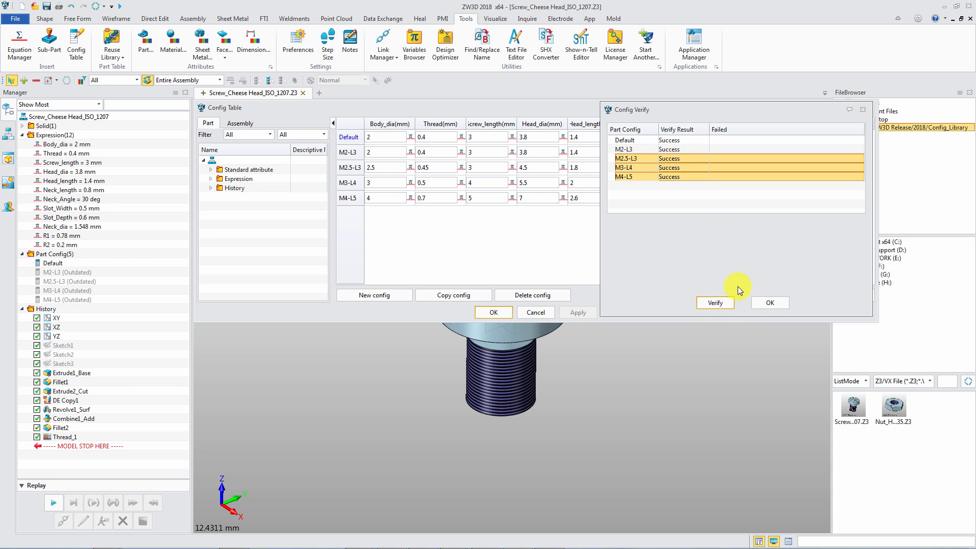
click(764, 302)
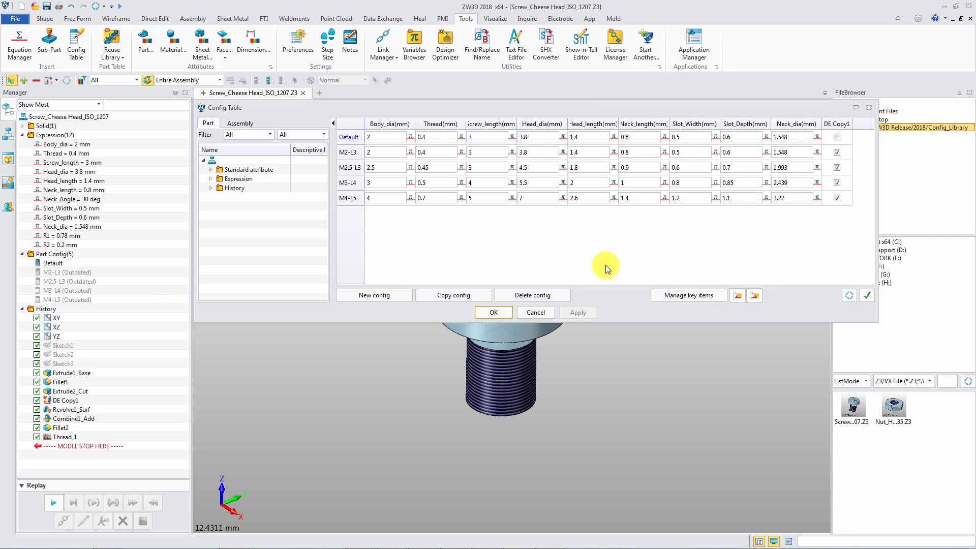
click(494, 312)
- Activate the part configurations M2-L3, M2.5-L3, M3-L4 and M4-L5 one after another
double_click(76, 272)
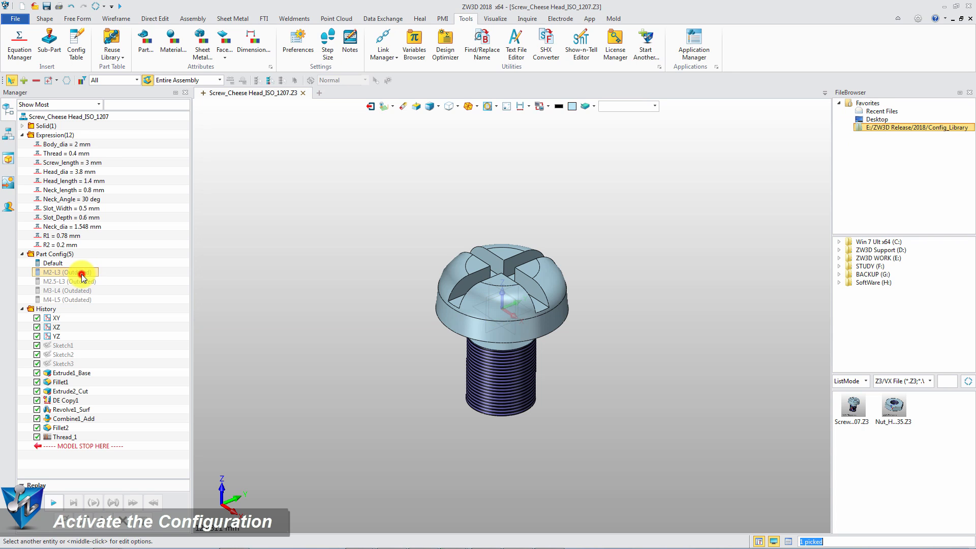
click(78, 282)
double_click(78, 282)
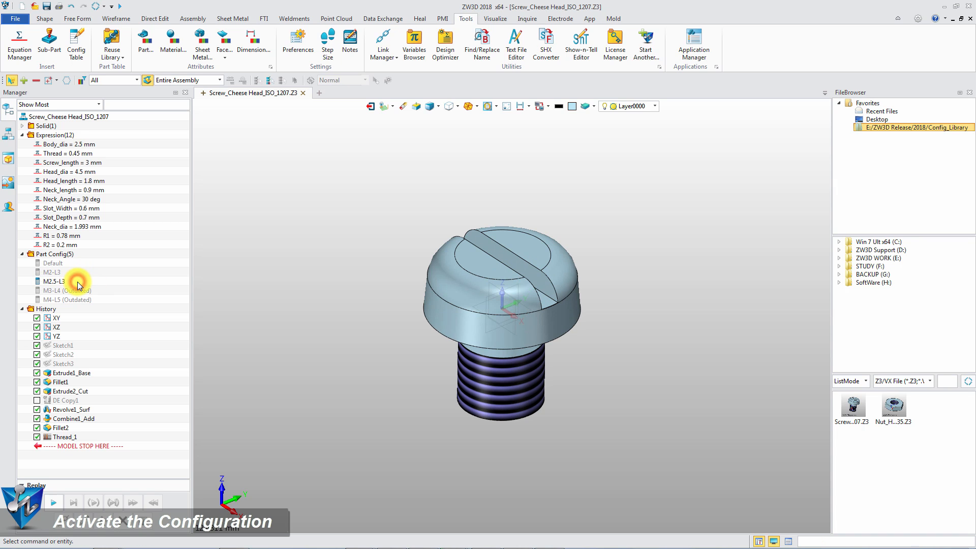
double_click(77, 291)
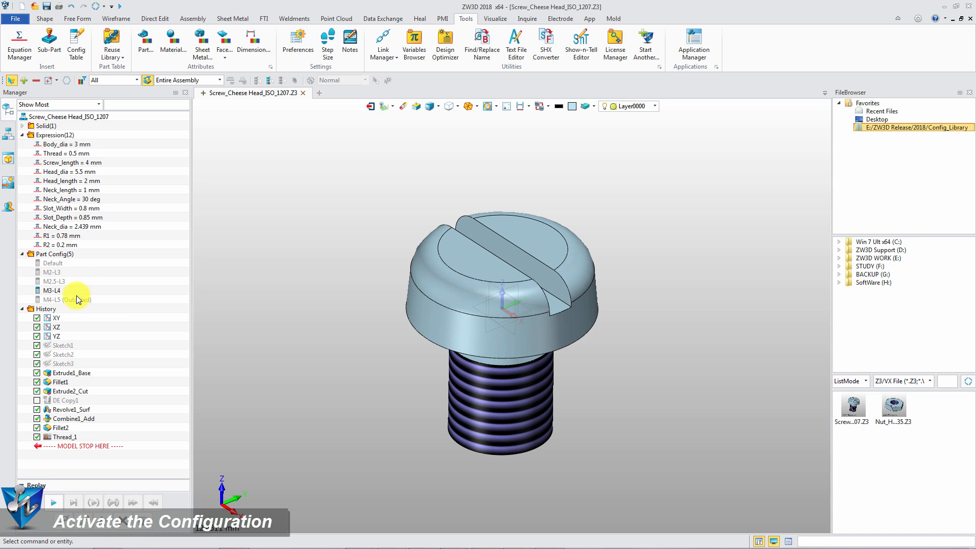
double_click(78, 300)
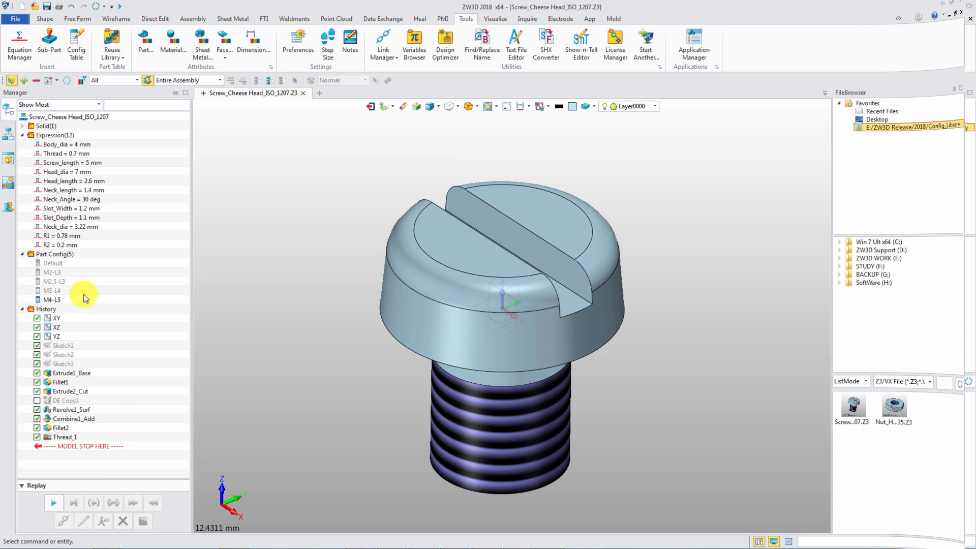
- Open Nut_Hex_ISO_4035 and review the expressions and history items in its configuration table
double_click(893, 406)
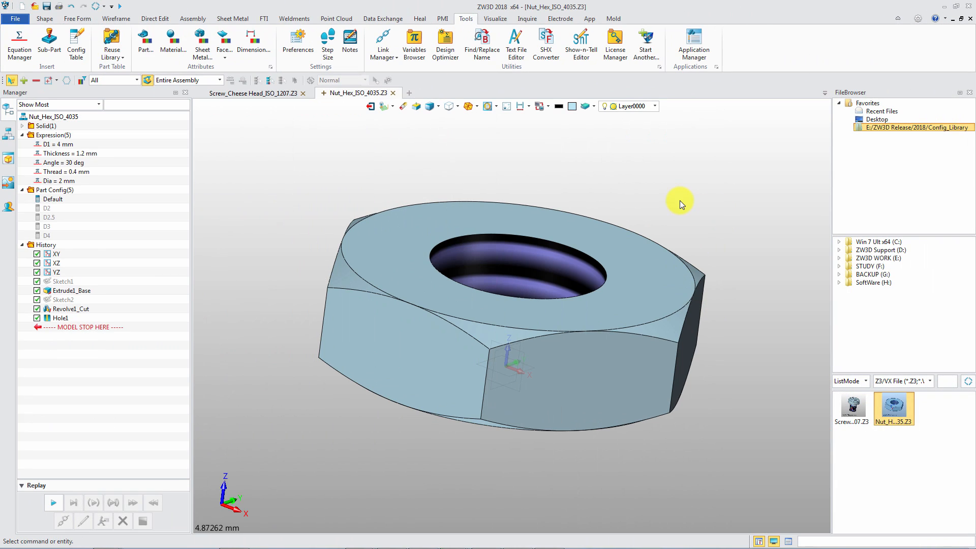
mouse_move(680, 201)
middle_down()
mouse_move(684, 187)
mouse_move(680, 202)
middle_up()
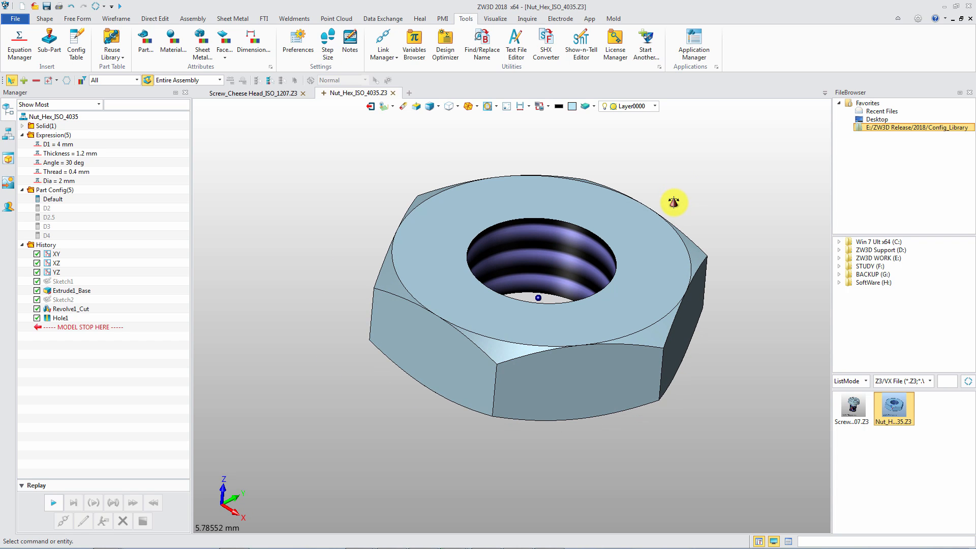
right_click(113, 211)
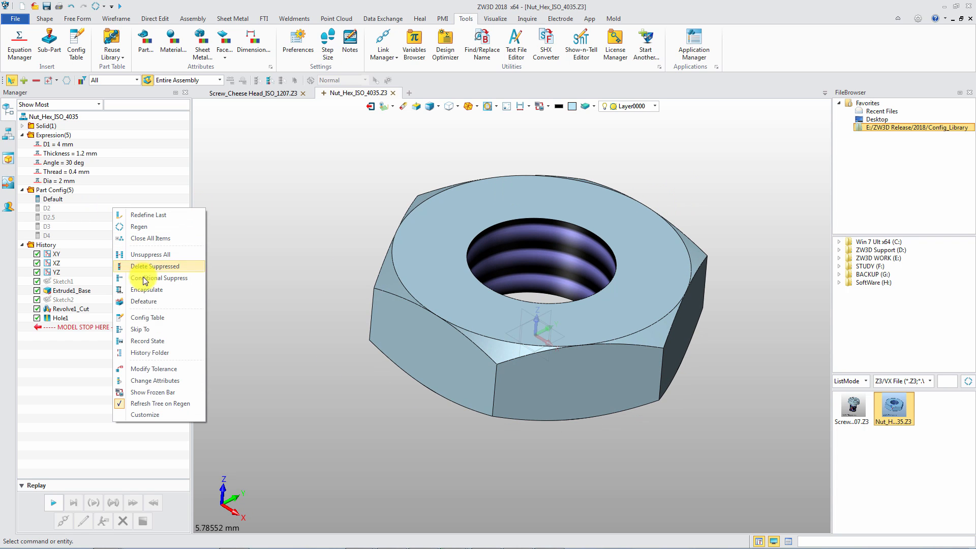
click(155, 317)
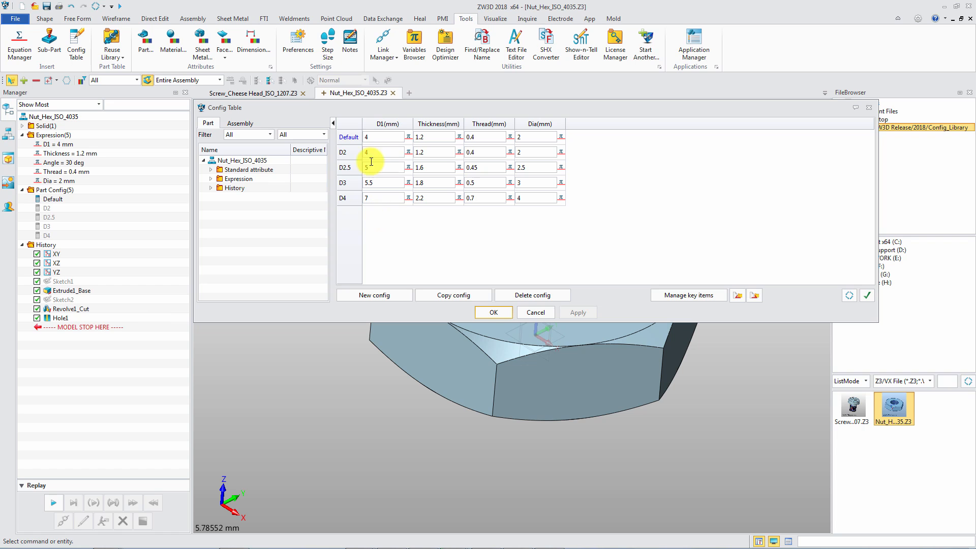
click(210, 178)
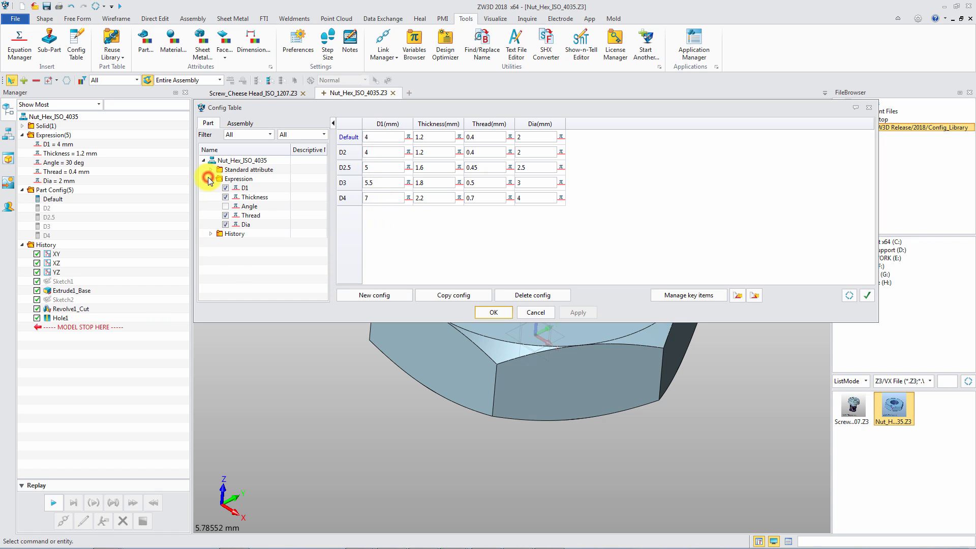
click(210, 234)
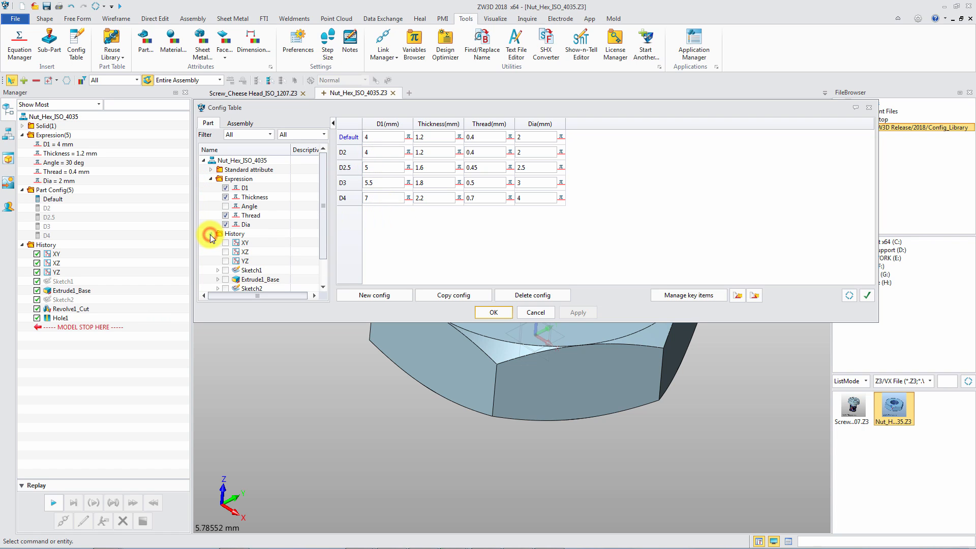
click(490, 312)
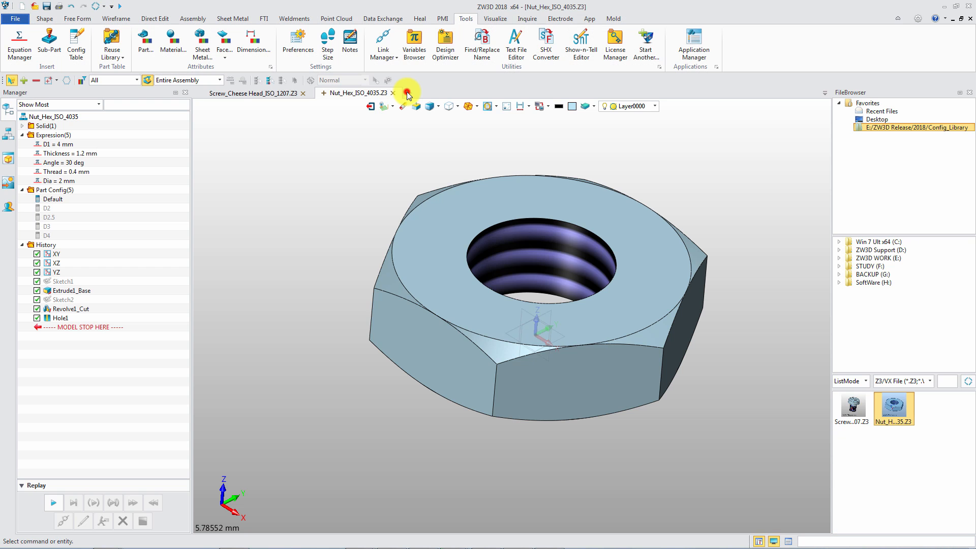
- Create a new Part/Assembly file named Ass_Screw_Nut with the default template
click(407, 93)
text(Ass_Sc)
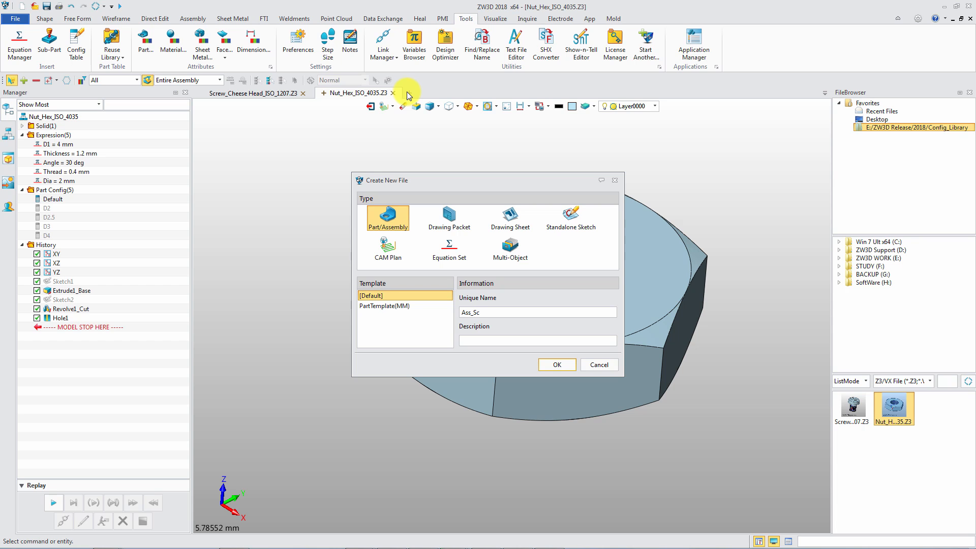
text(rew_Nut)
key(Return)
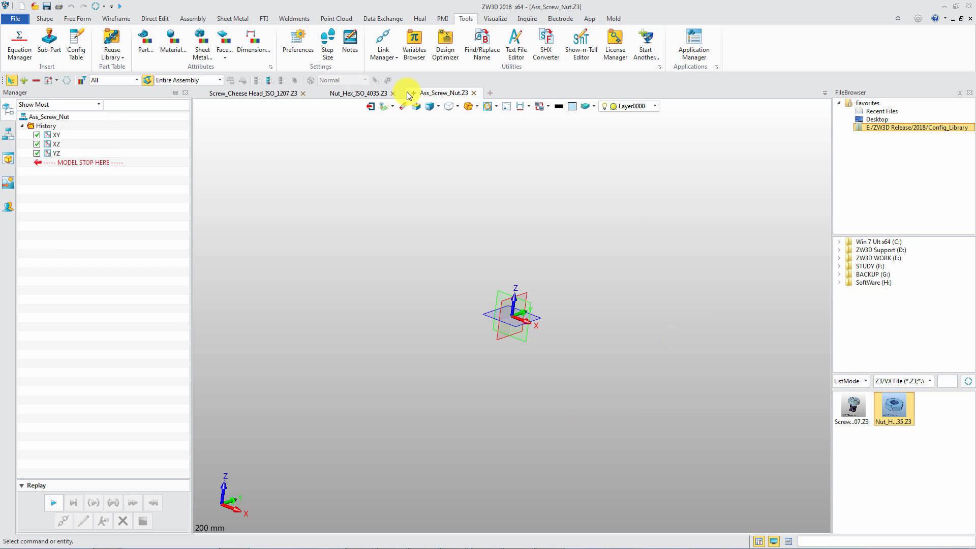
- Insert Screw_Cheese Head_ISO_1207 as an anchored component near the origin, using the M2-L3 part config and the Graphics preview
right_click(317, 186)
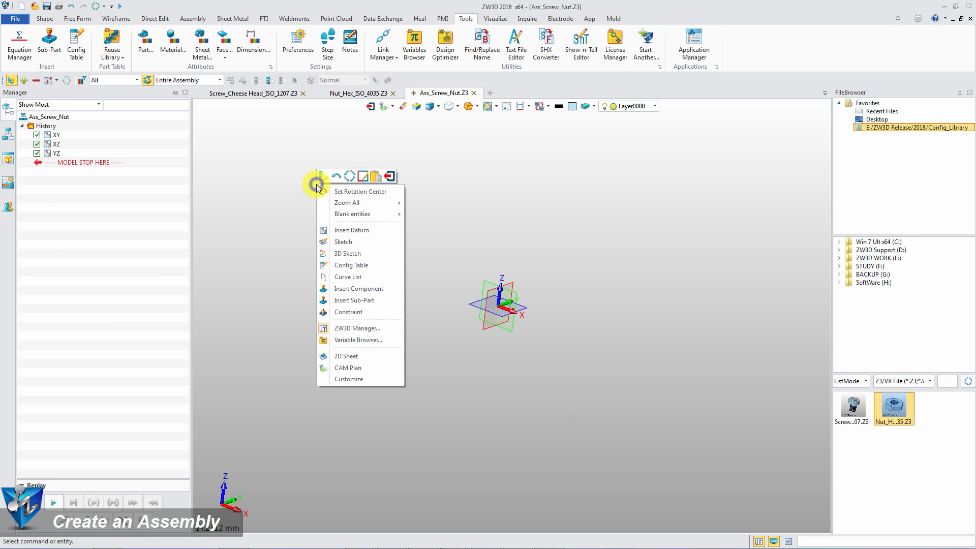
click(355, 288)
click(156, 170)
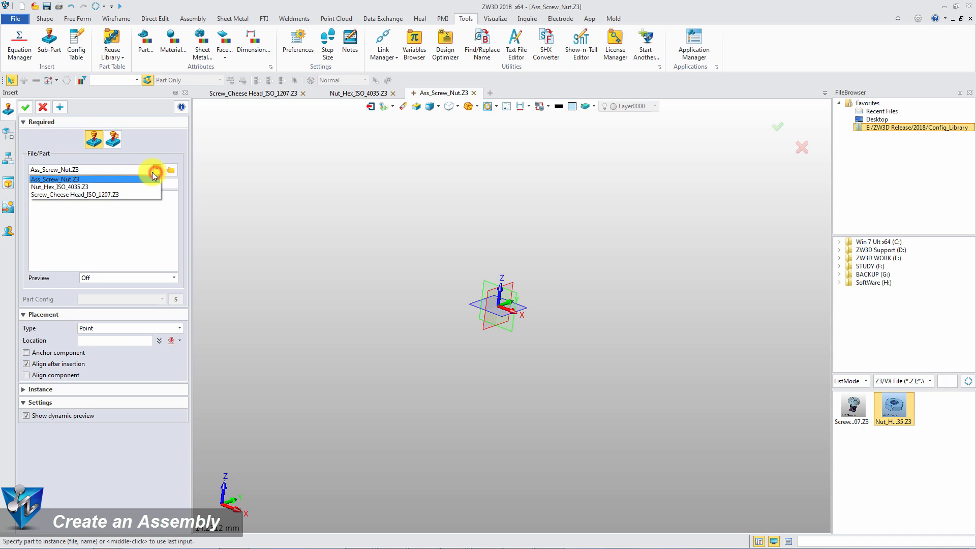
click(142, 195)
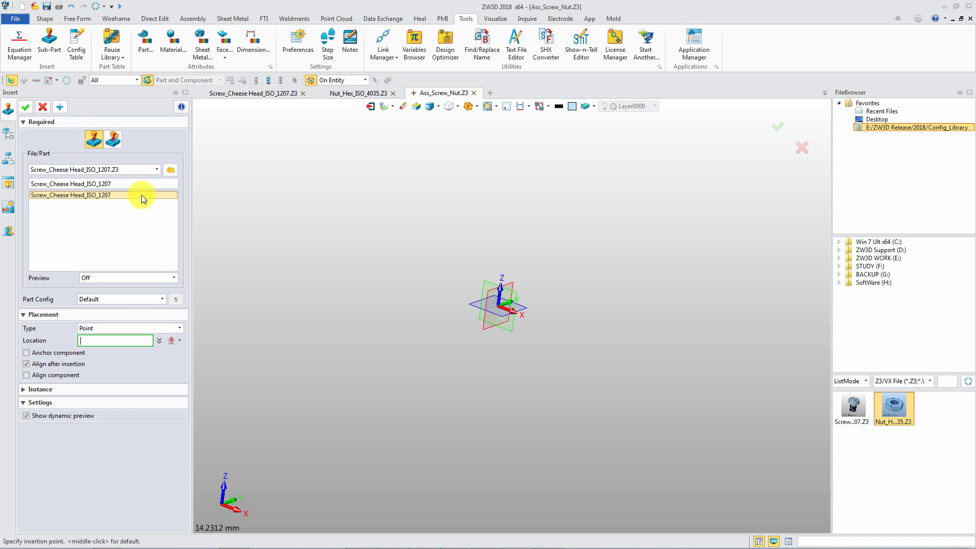
click(26, 352)
click(127, 277)
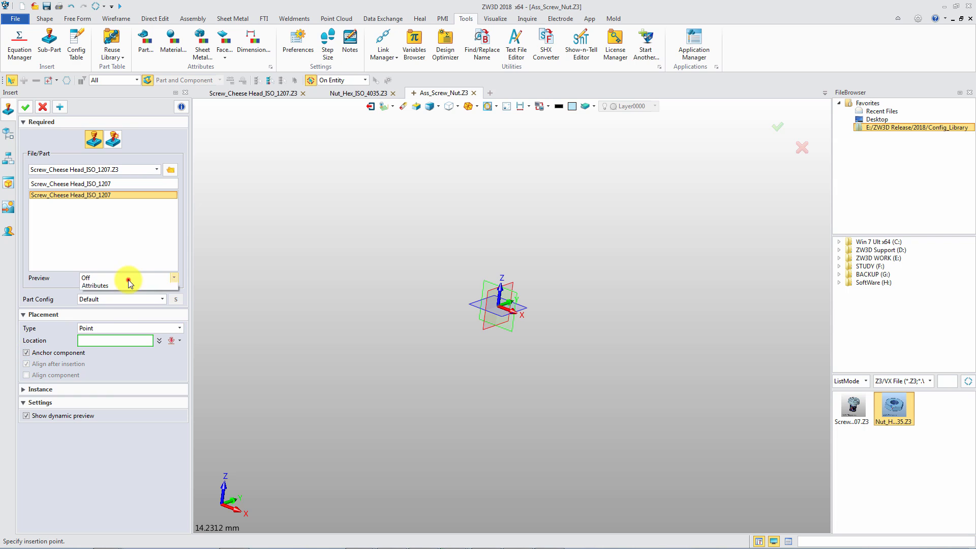
click(125, 294)
click(115, 299)
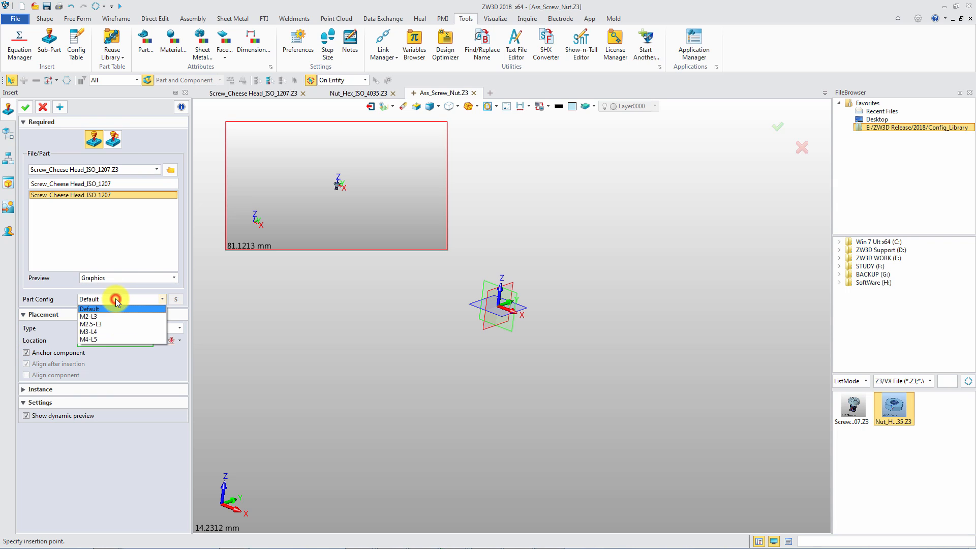
click(153, 312)
click(511, 302)
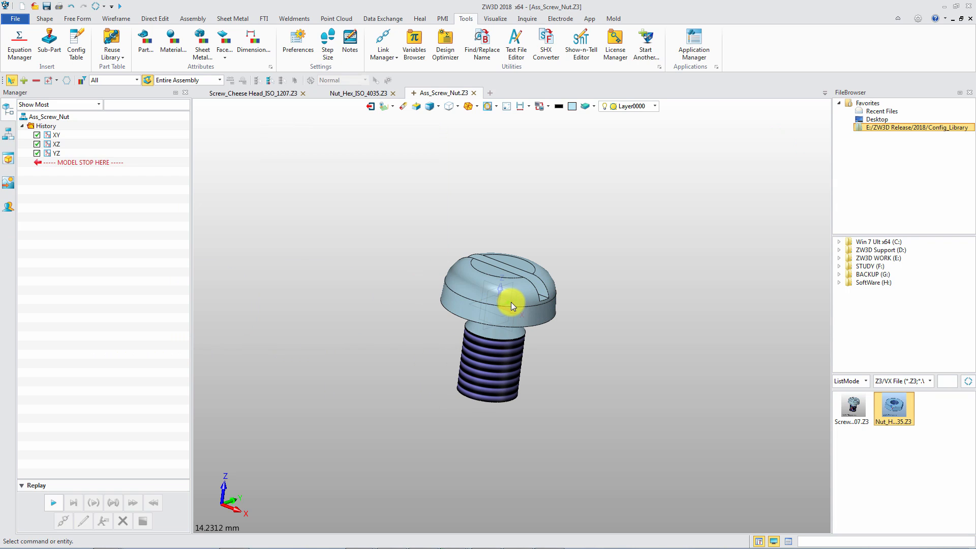
- Insert Nut_Hex_ISO_4035 with the Default part config as a component beside the screw
click(8, 133)
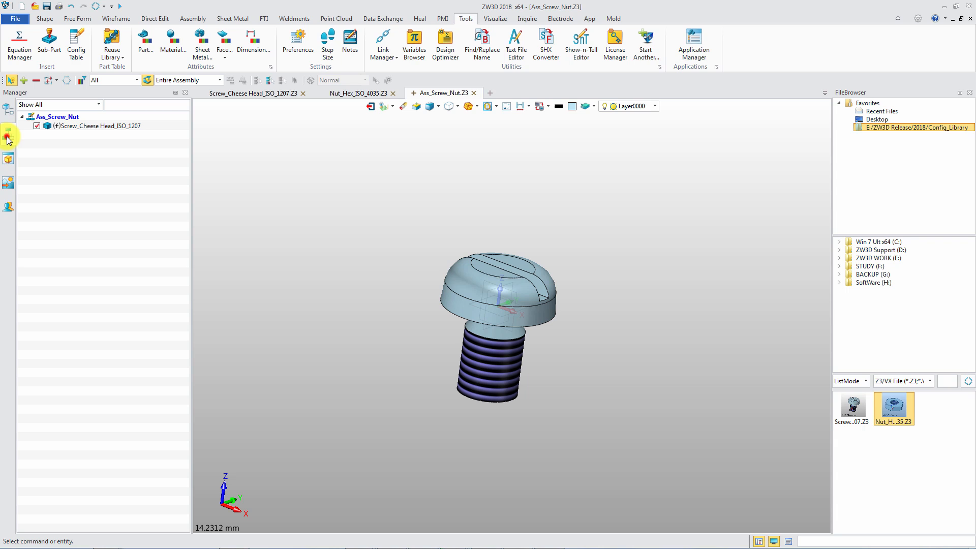
right_click(328, 178)
click(359, 281)
click(147, 170)
click(138, 187)
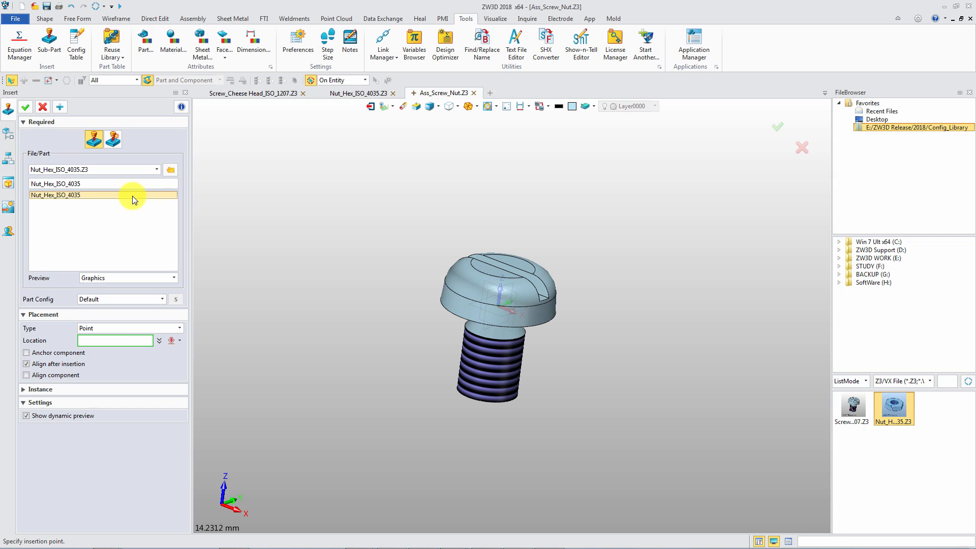
click(338, 341)
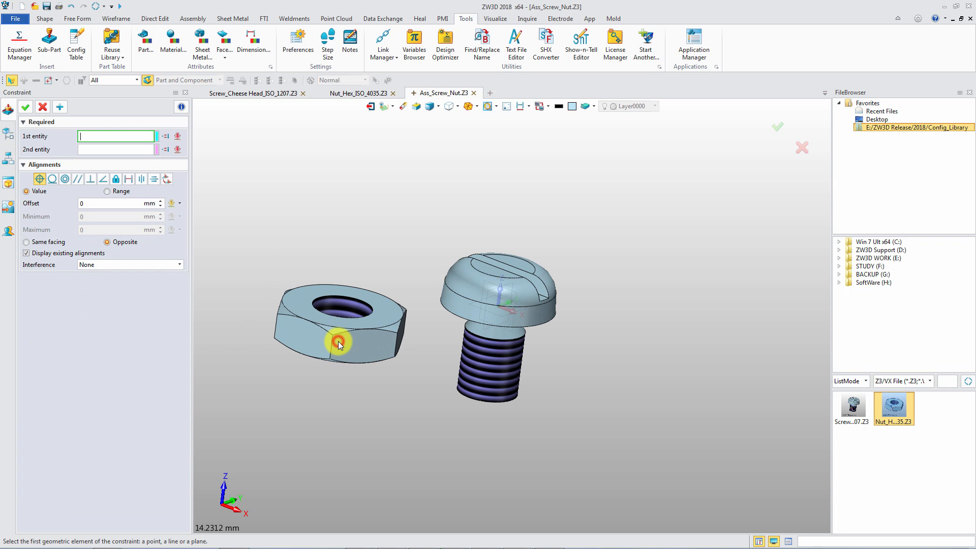
- Add a concentric constraint between the nut's threaded hole and the screw's threaded shank
click(65, 179)
click(356, 310)
click(502, 370)
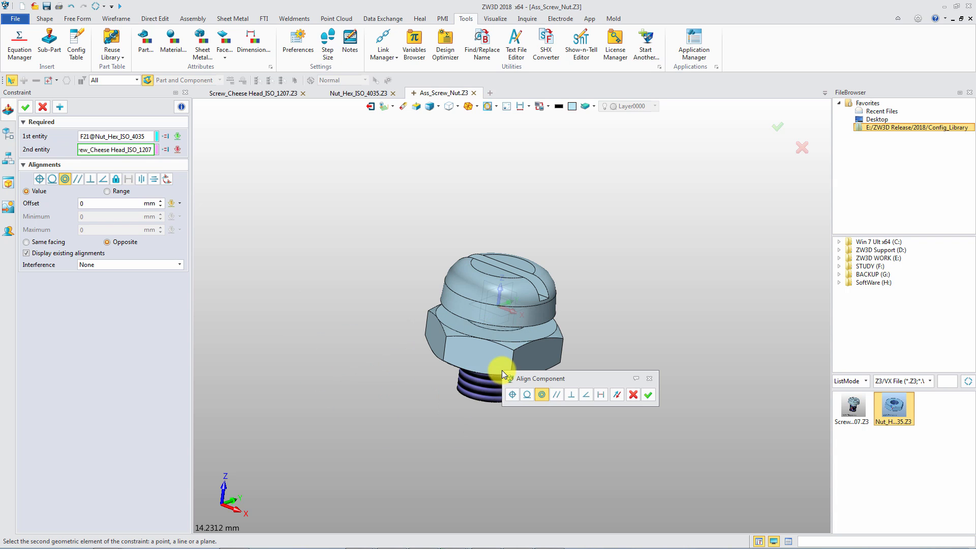
middle_click(648, 399)
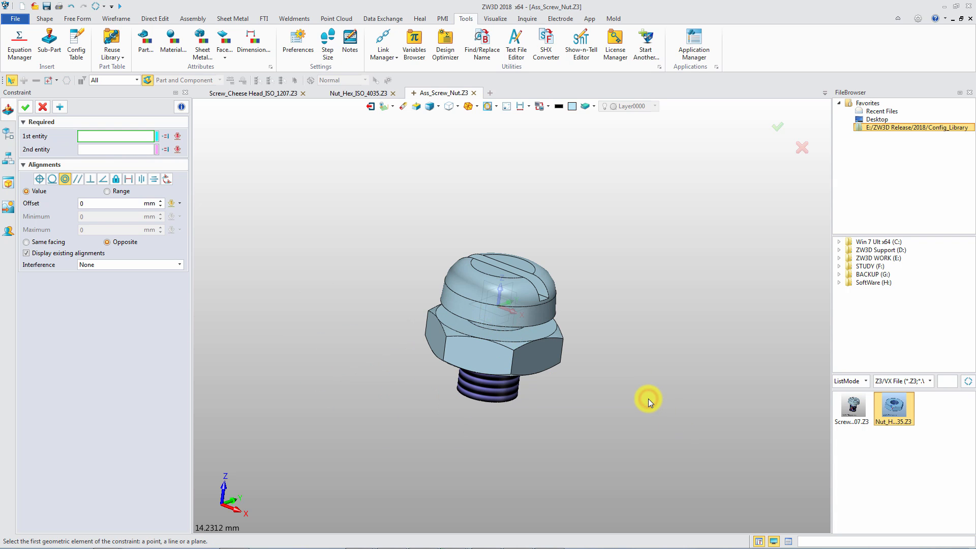
- Add a coincident constraint with a 1 mm offset between the underside of the screw head and the nut's top face
right_drag(648, 399, 645, 372)
click(545, 339)
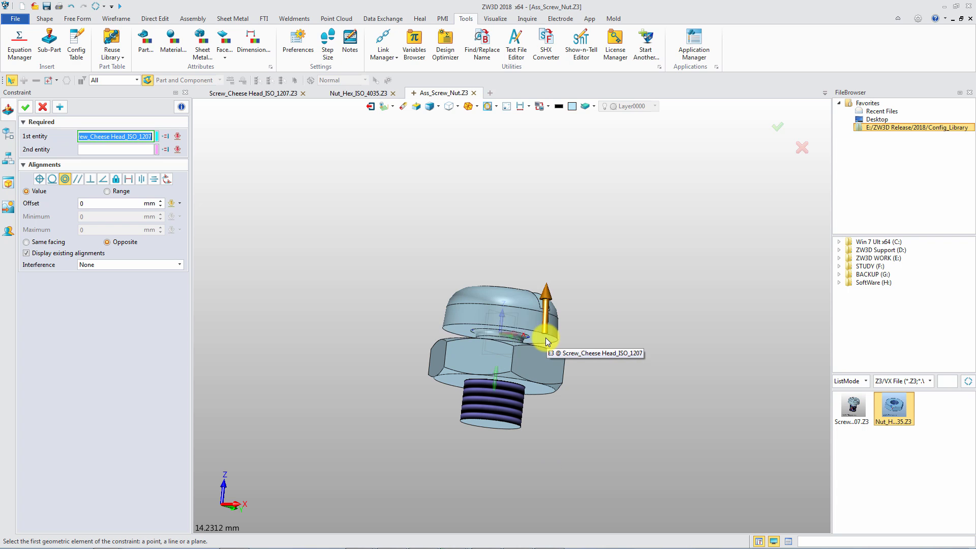
right_drag(587, 352, 529, 331)
click(540, 336)
click(100, 206)
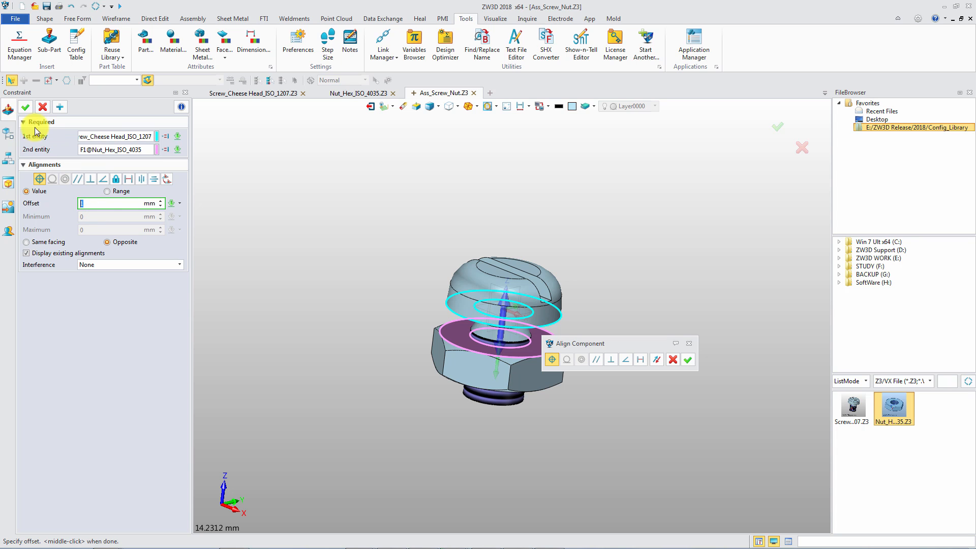
click(25, 108)
click(29, 145)
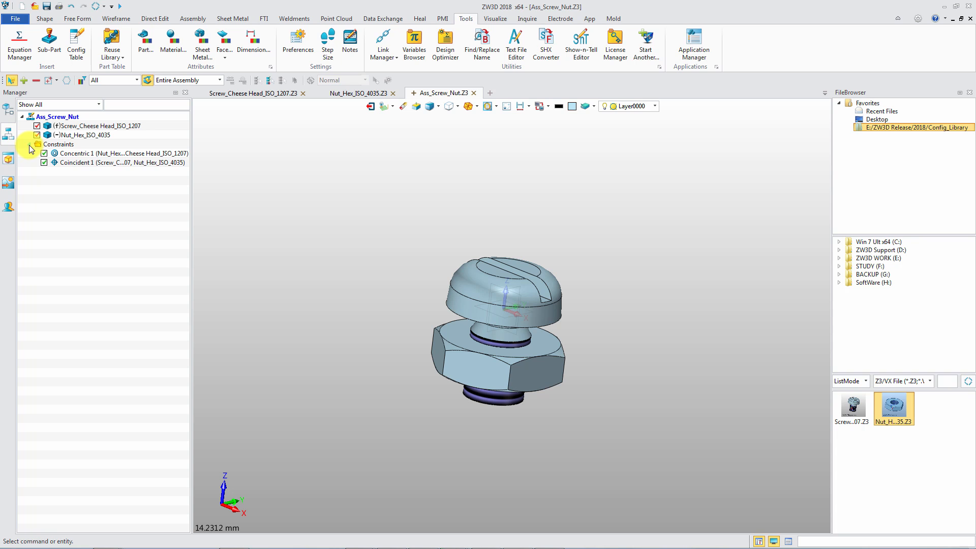
- Open the assembly's configuration table and include the Part Config and Color of the cheese head screw component
click(8, 108)
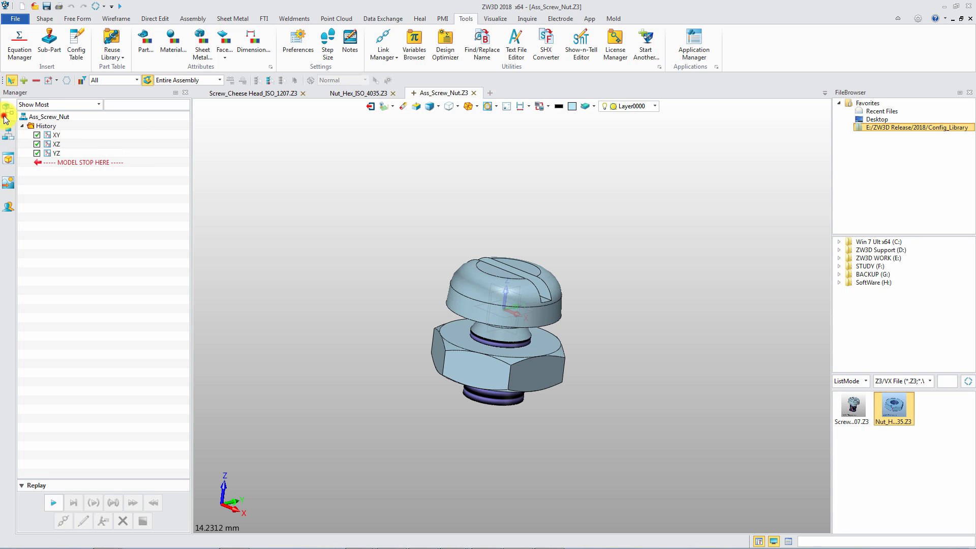
right_click(128, 143)
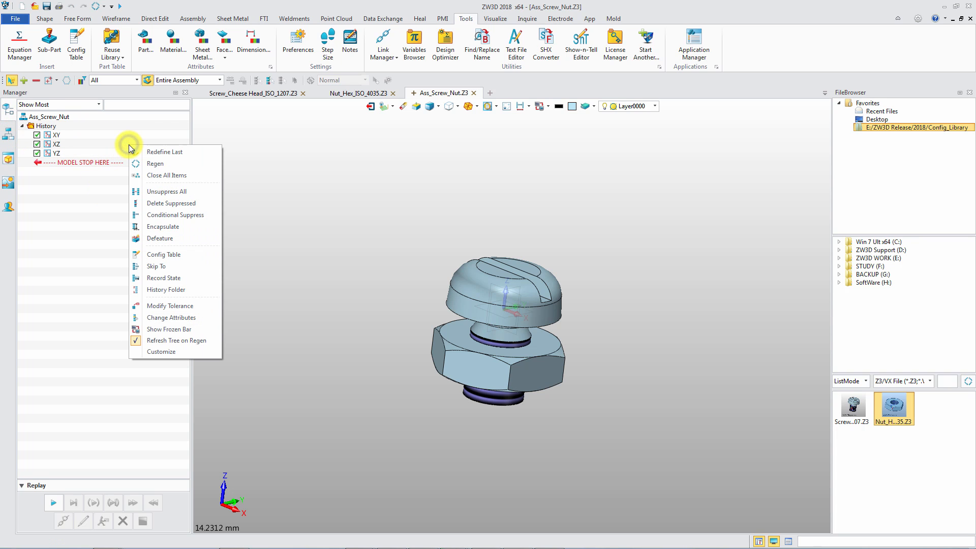
click(167, 255)
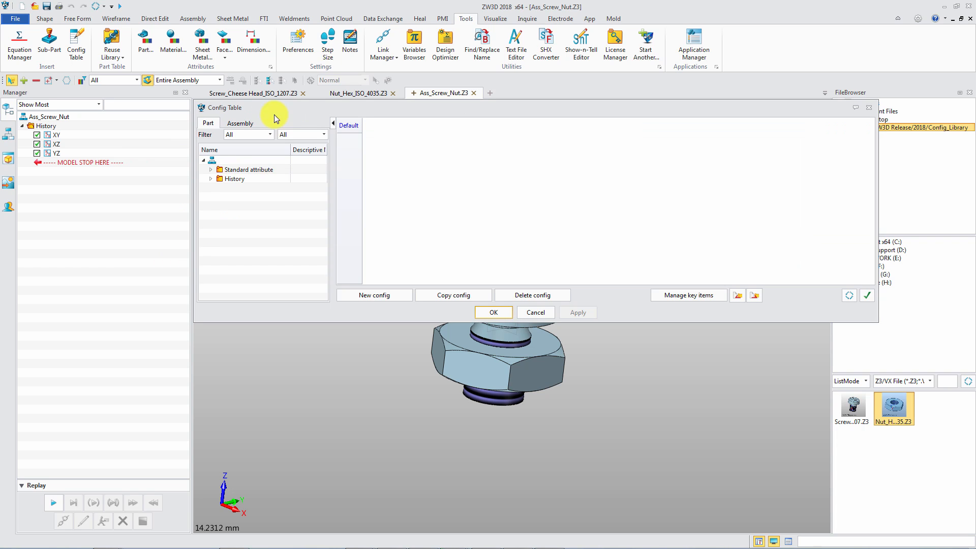
click(244, 123)
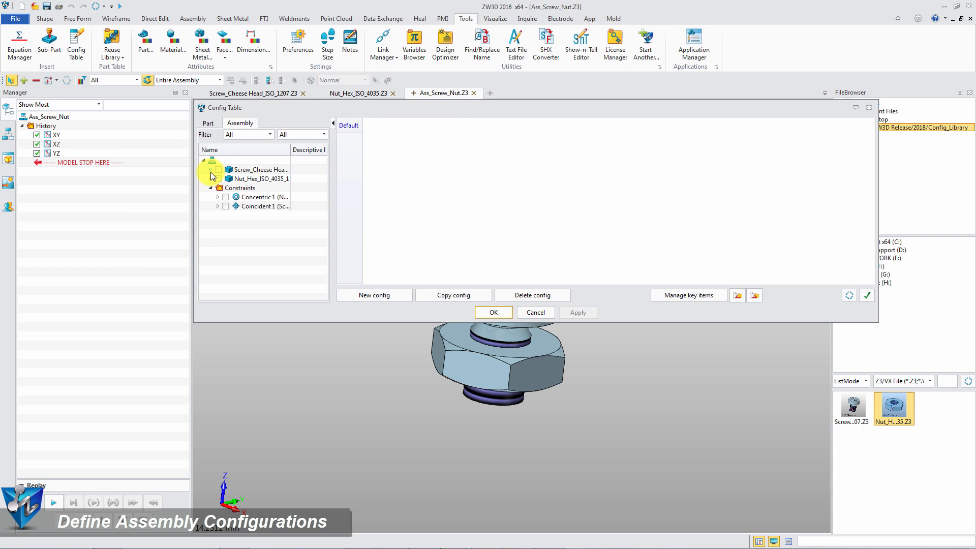
click(210, 170)
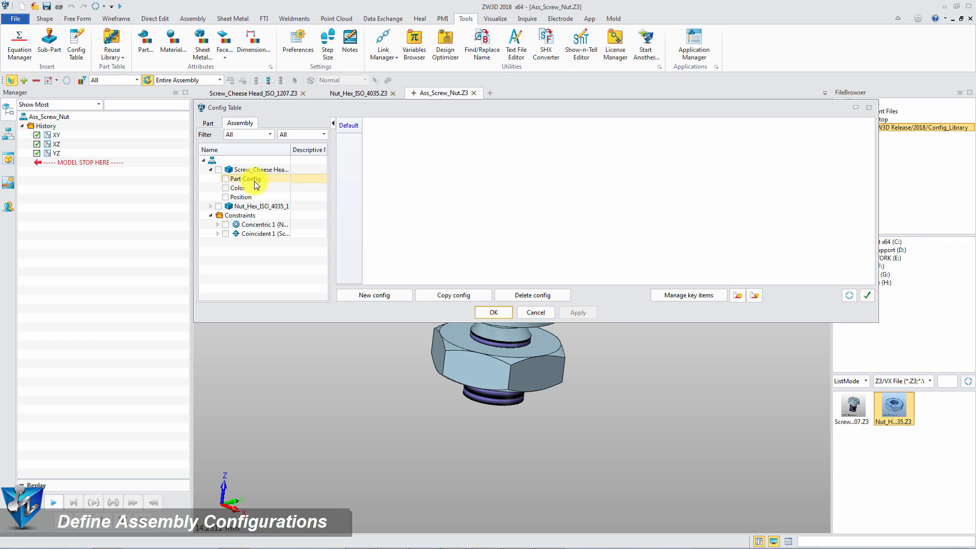
click(226, 180)
click(226, 188)
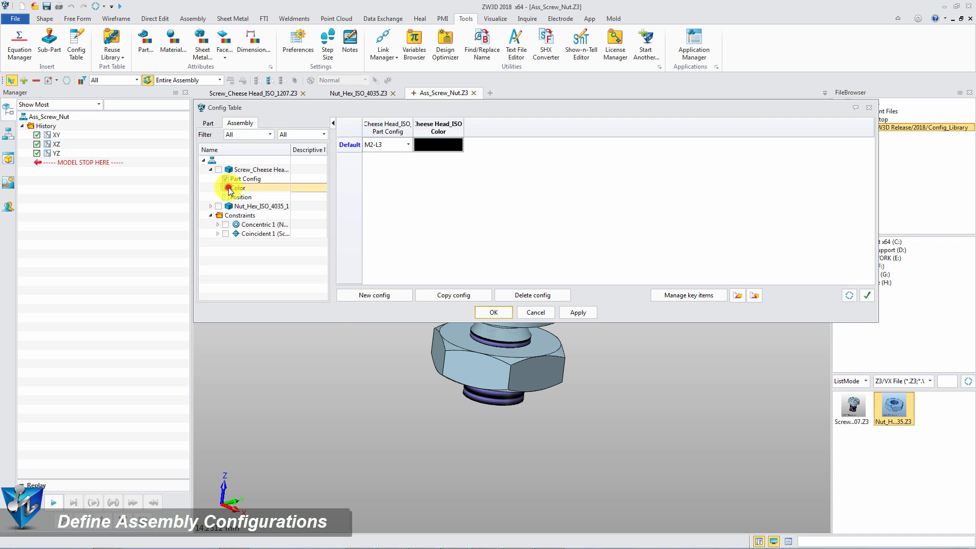
- Include the hex nut's Part Config and Color and the coincident constraint's Offset in the assembly configuration table
click(210, 206)
click(225, 215)
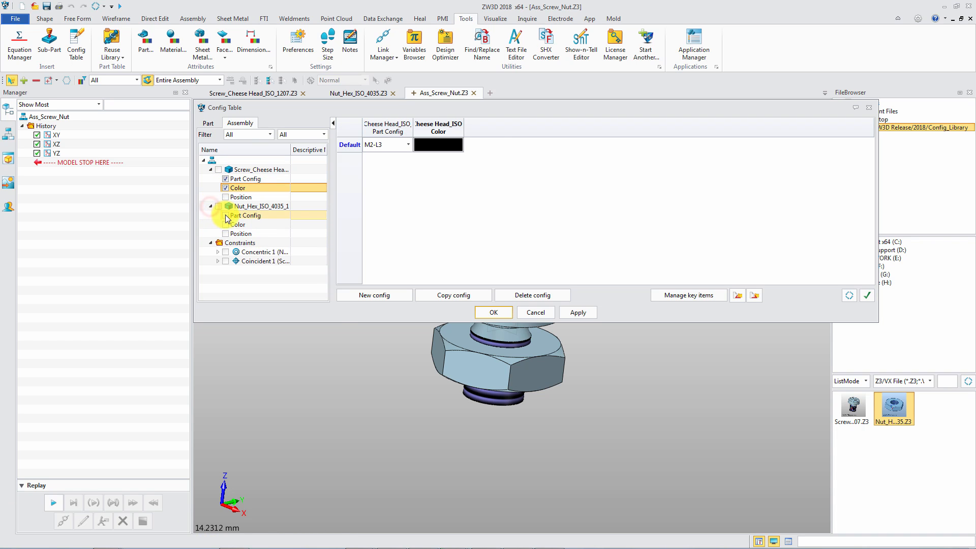
click(226, 224)
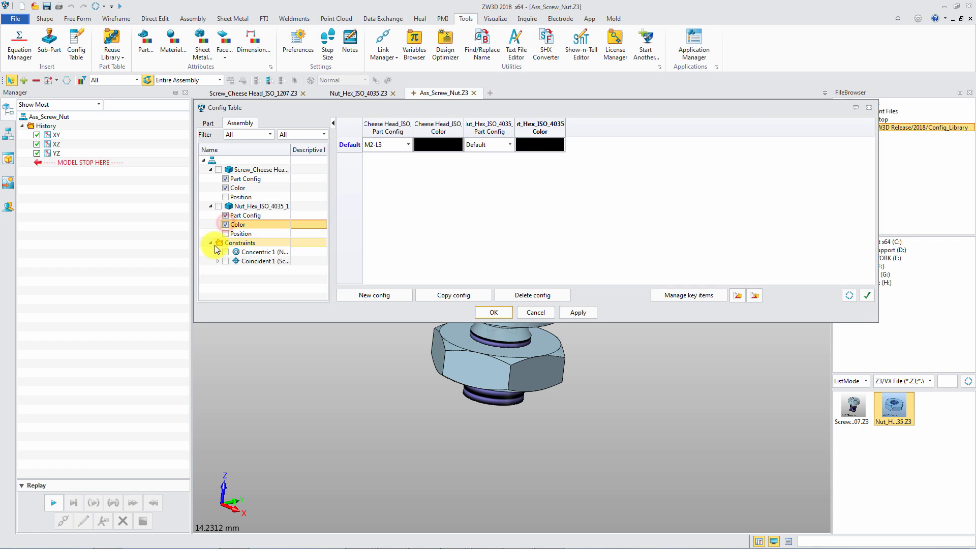
click(216, 261)
click(233, 270)
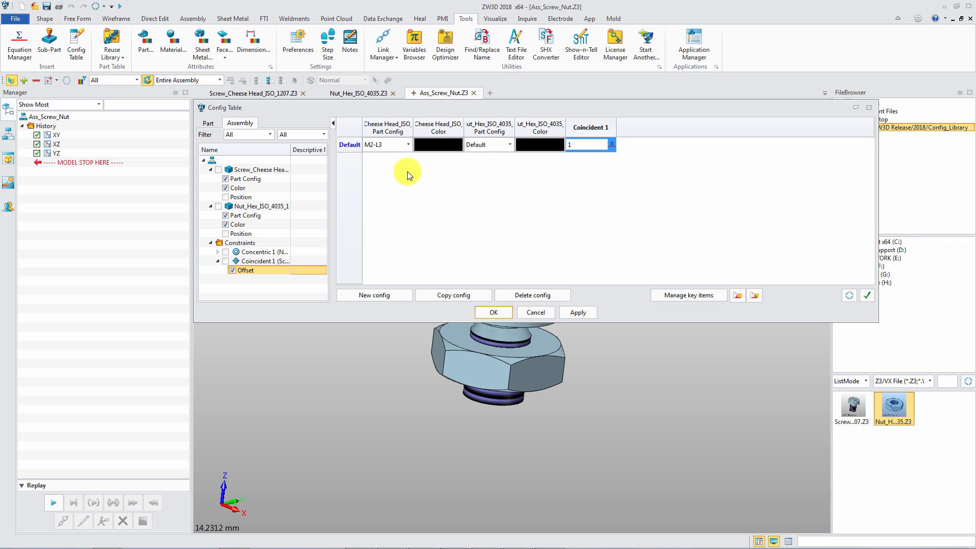
- Set the screw's part config to Default in the Default row and add a new assembly configuration named M2
click(408, 148)
click(395, 157)
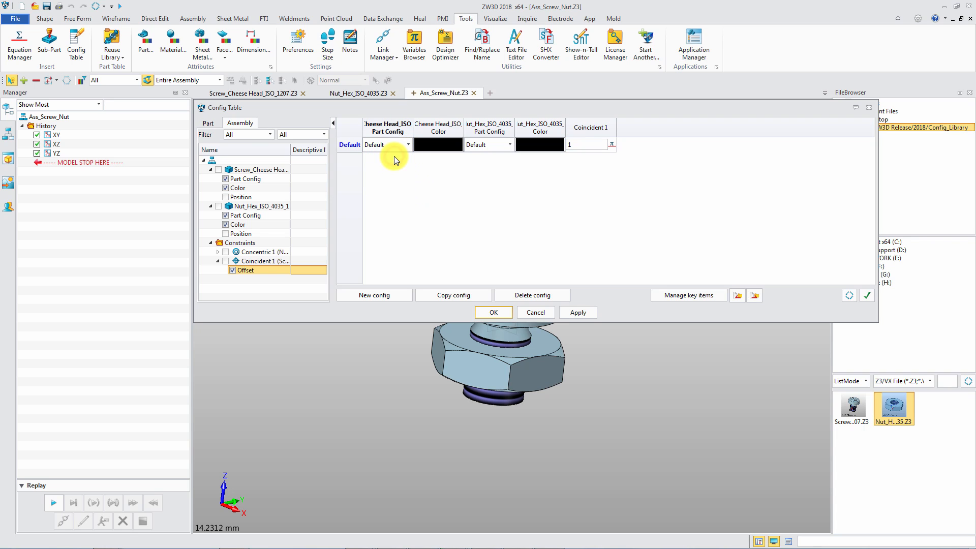
click(378, 294)
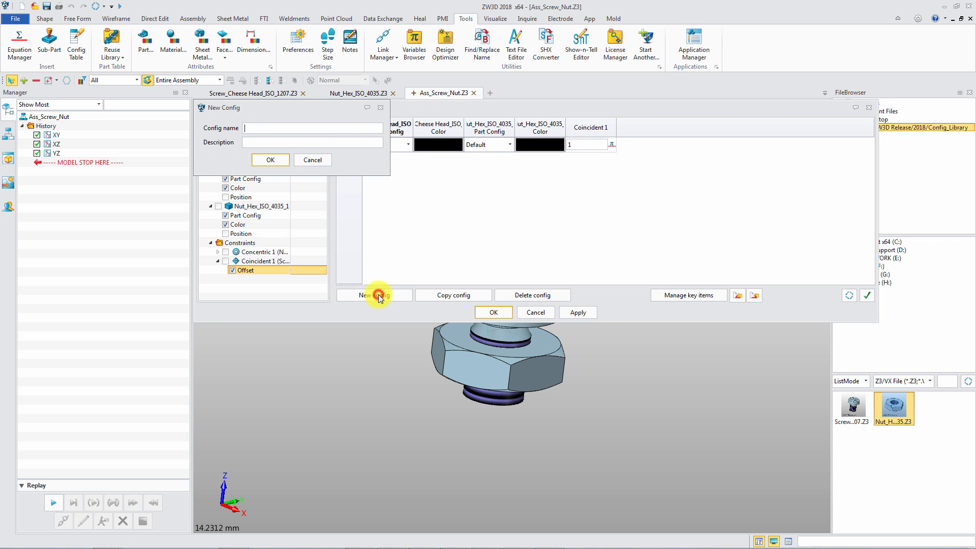
text(M2)
key(Return)
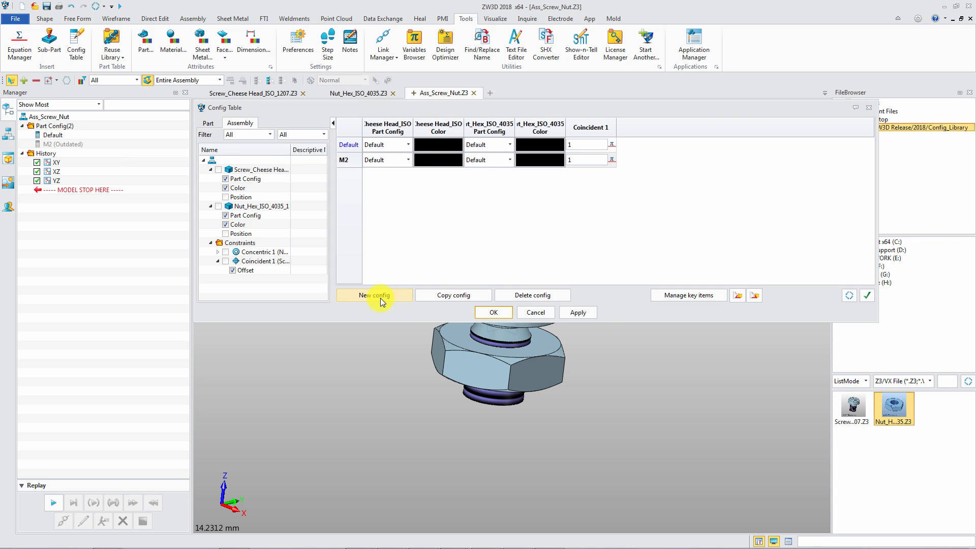
- In the M2 assembly configuration, set the screw's part config to M2-L3 and the hex nut's to D2
click(408, 160)
click(396, 179)
click(497, 160)
click(496, 180)
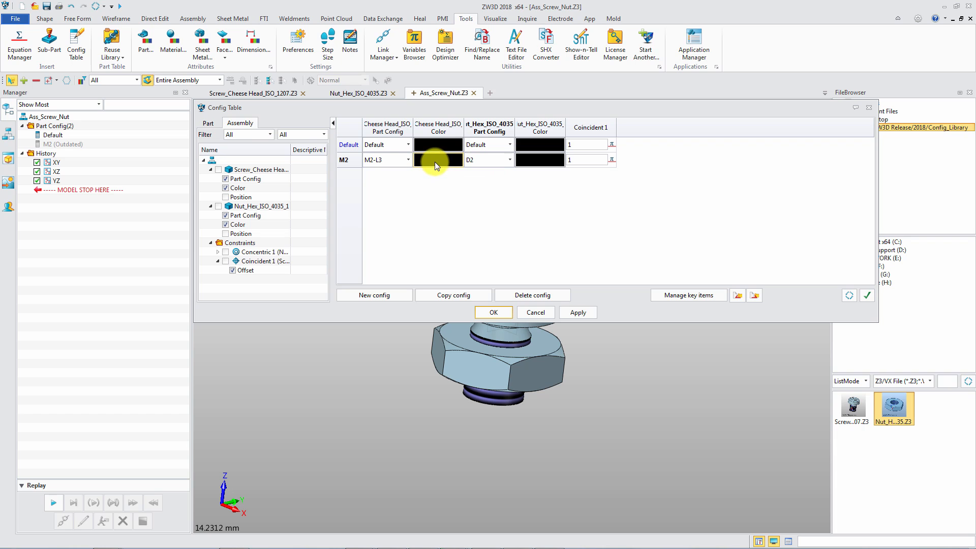
- Set the screw and hex nut colors to light cyan in the M2 row, and apply and close the configuration table
click(434, 160)
click(488, 190)
click(558, 160)
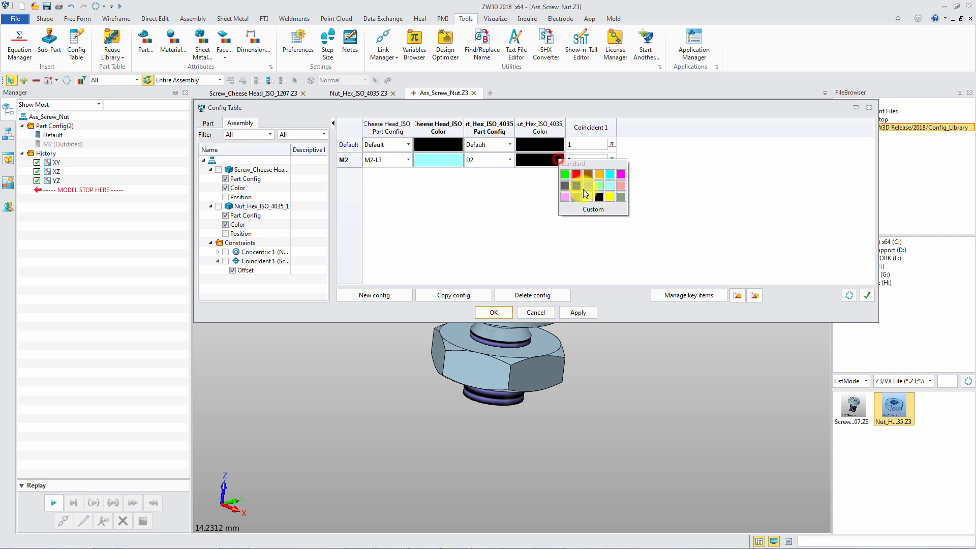
click(611, 188)
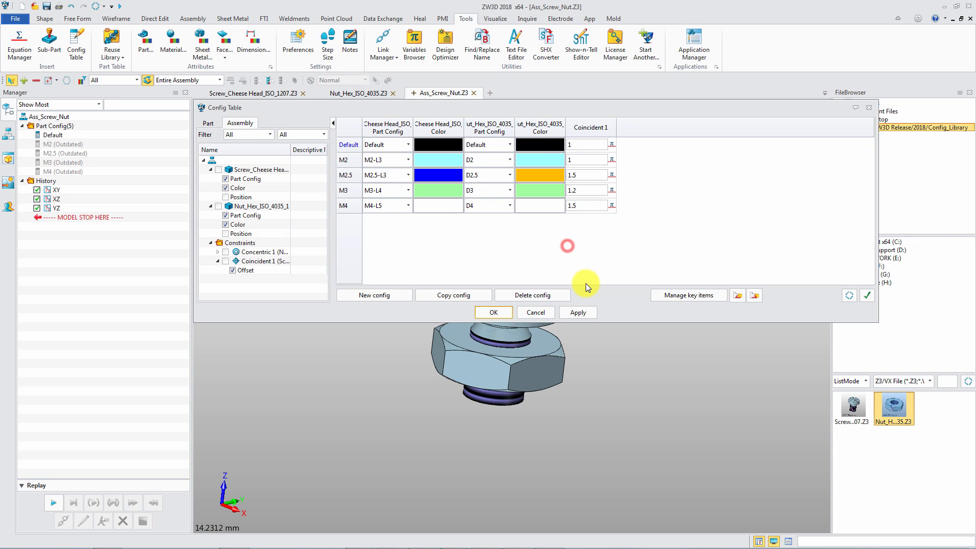
click(578, 312)
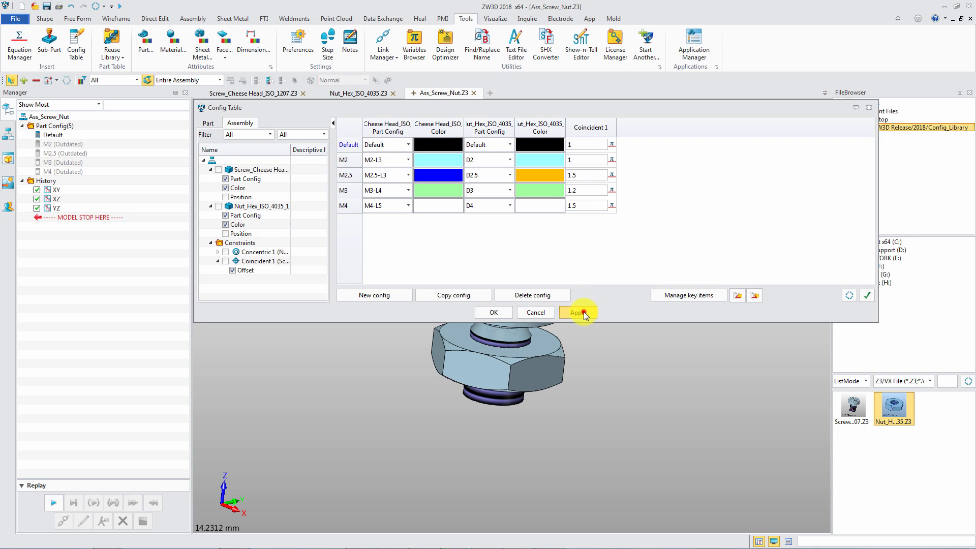
click(495, 312)
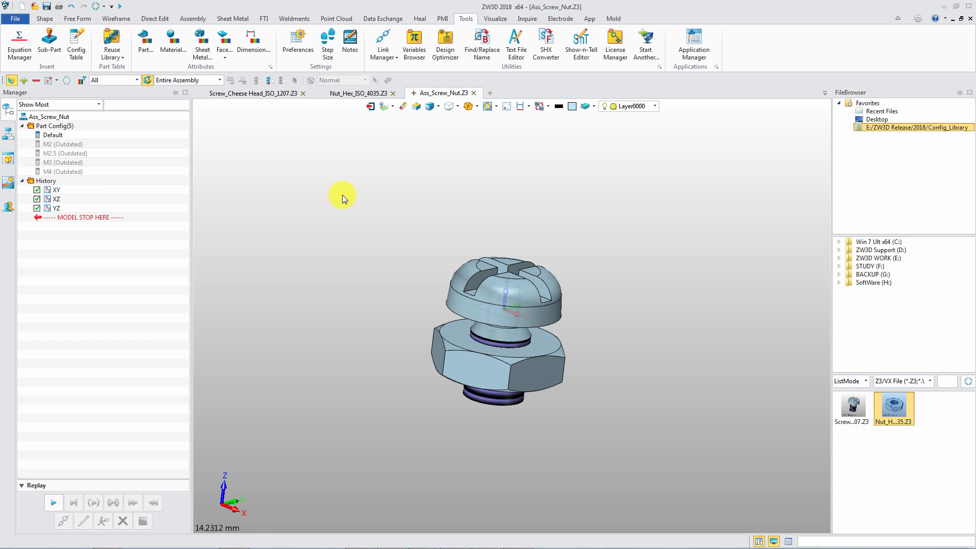
- Activate the assembly configurations M2, M2.5, M3 and M4 in turn to check the model, and return to Default
double_click(58, 145)
double_click(59, 152)
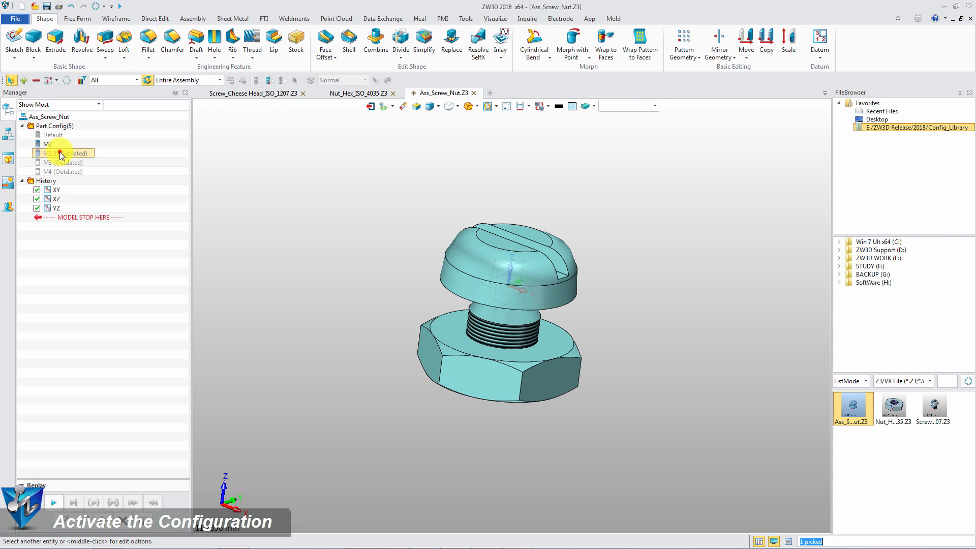
double_click(67, 162)
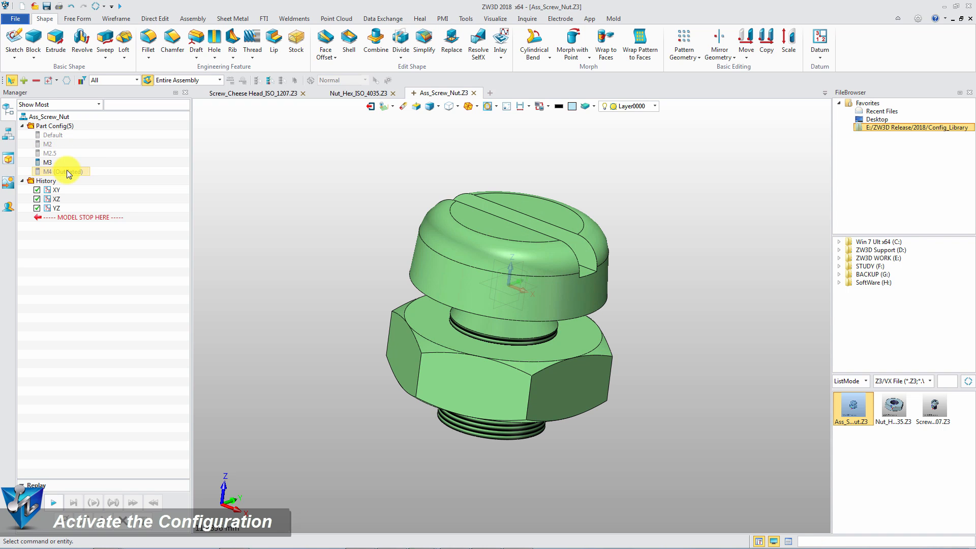
double_click(67, 170)
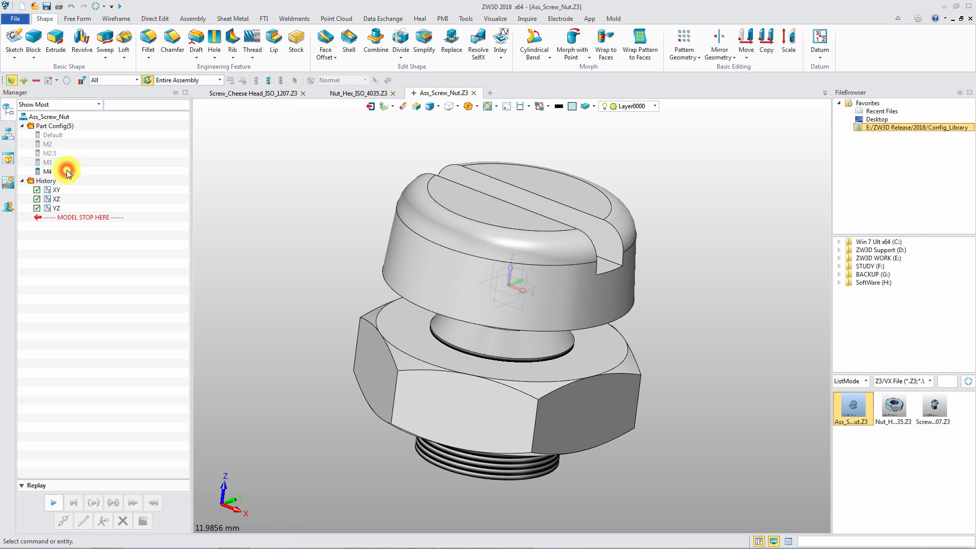
double_click(54, 136)
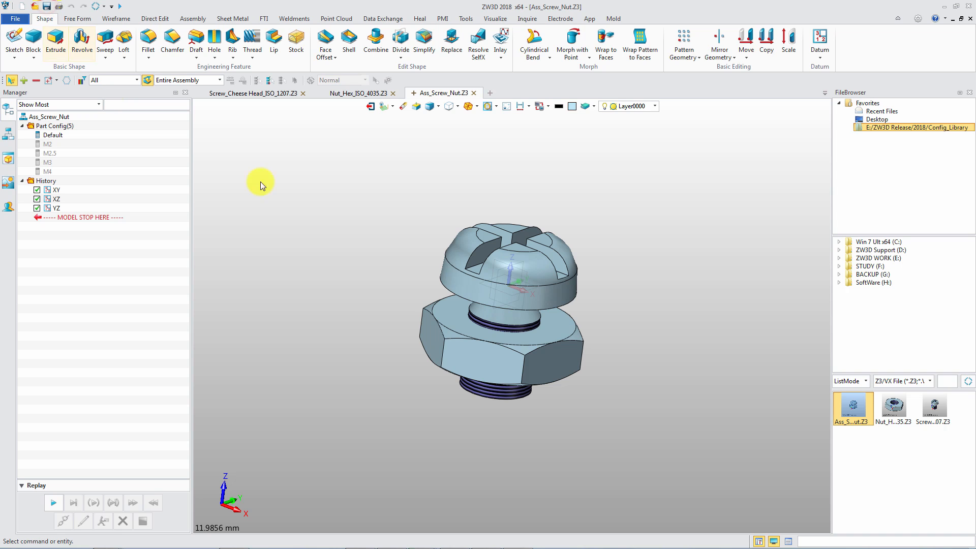
- Create a new part/assembly file from the default template and insert the Ass_Screw_Nut assembly in its Default configuration at location 0
click(491, 93)
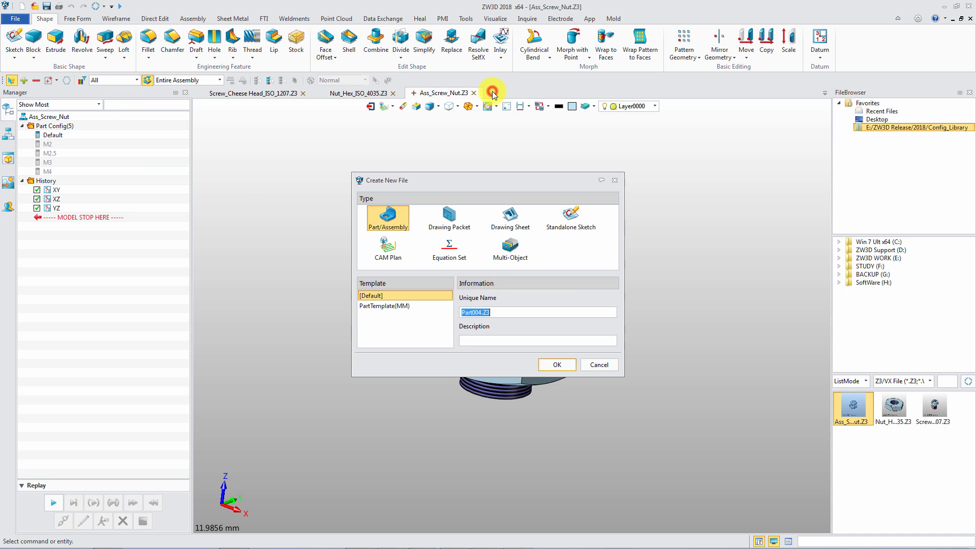
click(557, 365)
click(413, 266)
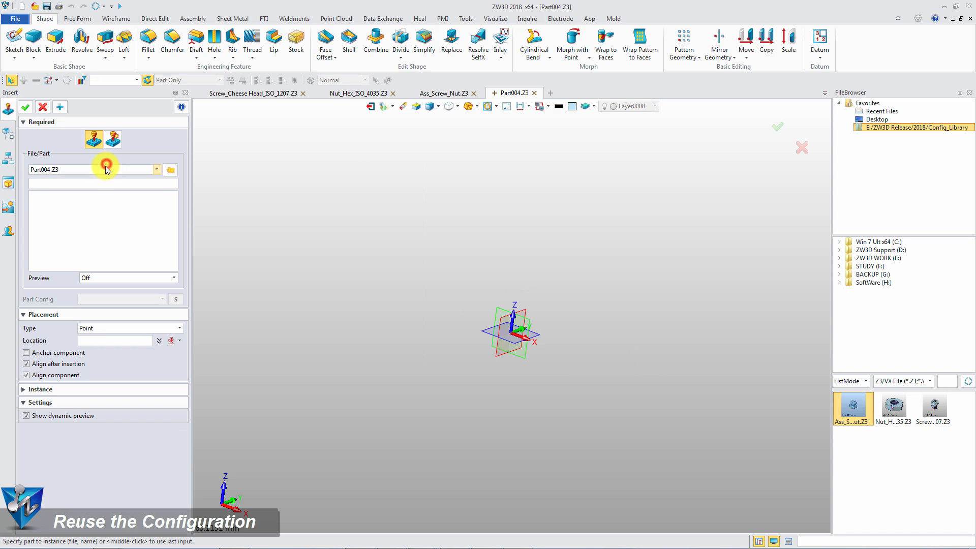
click(104, 169)
click(100, 184)
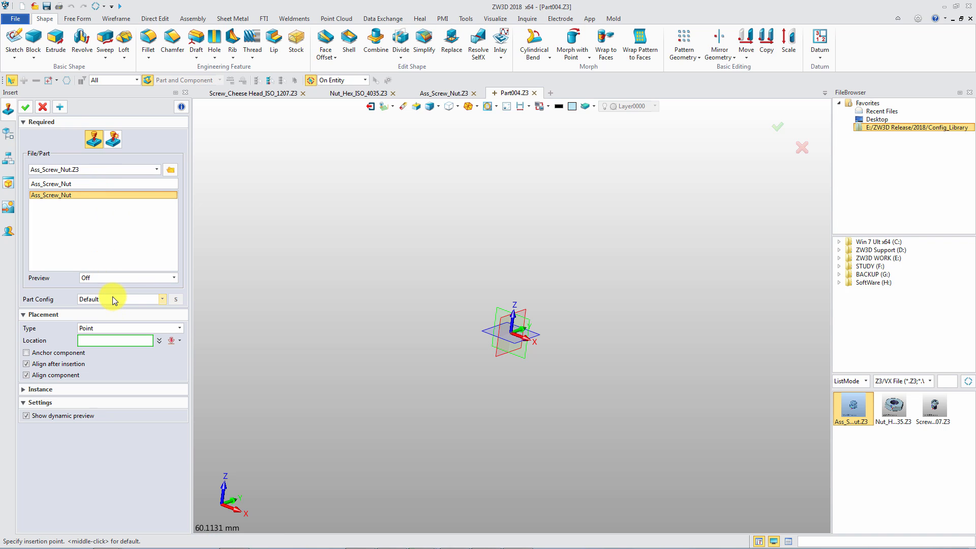
click(102, 340)
text(0)
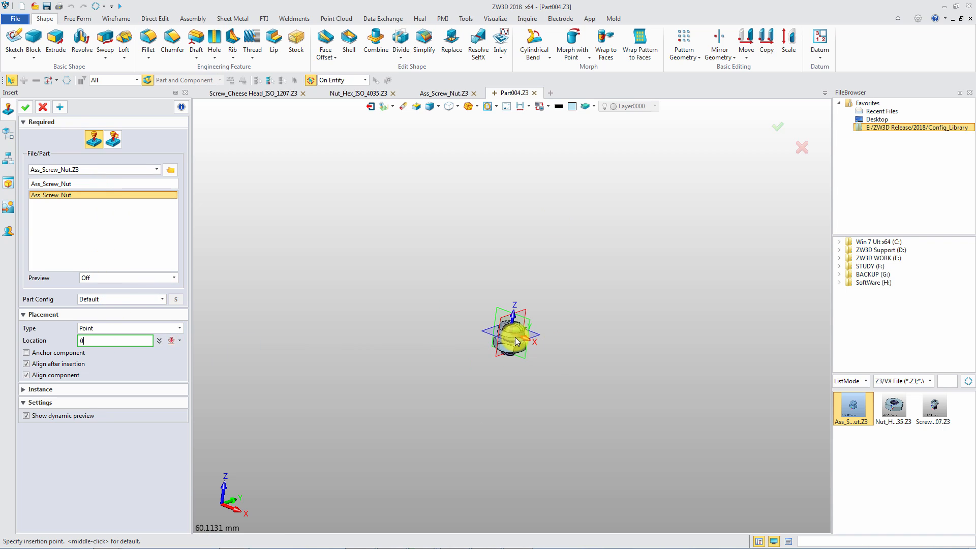
key(Return)
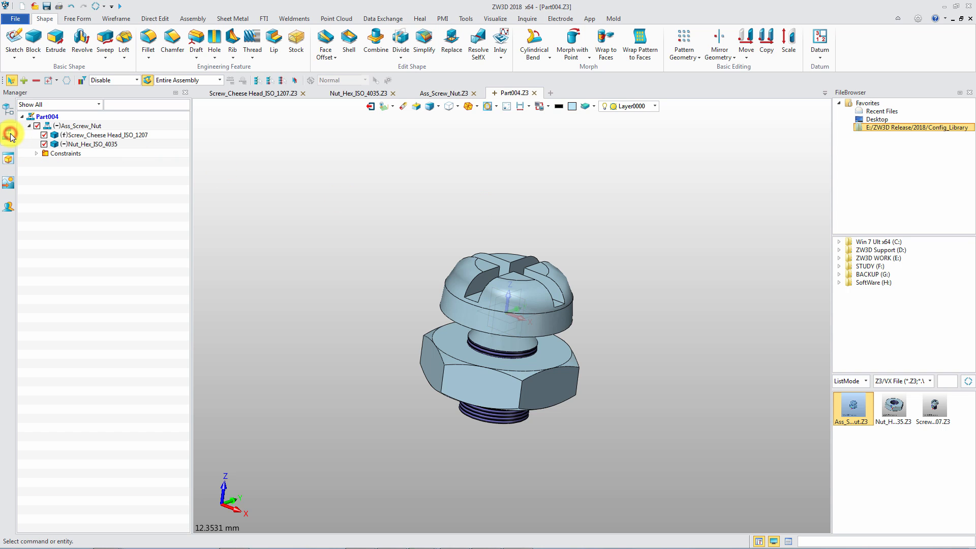
- Switch the inserted Ass_Screw_Nut component to the M3 configuration
right_click(94, 127)
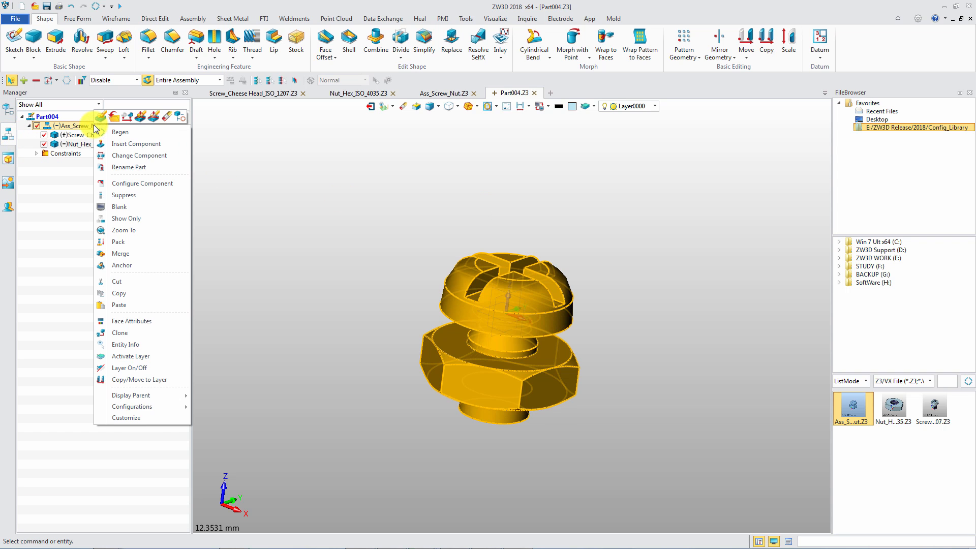
mouse_move(163, 406)
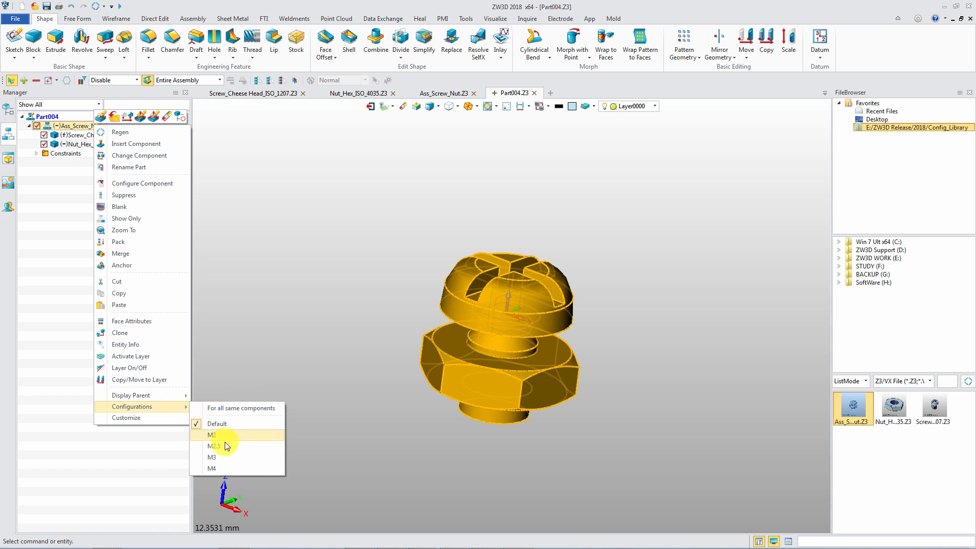
click(219, 457)
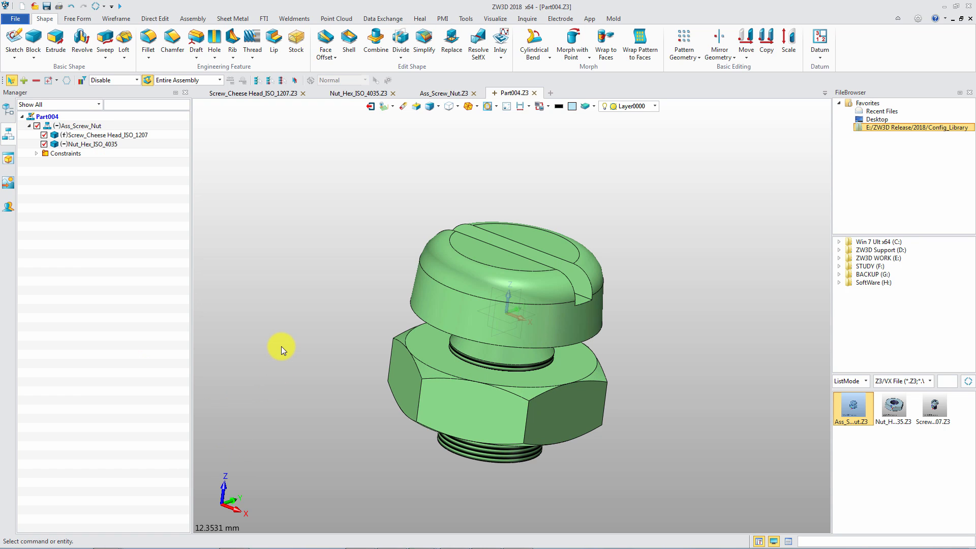